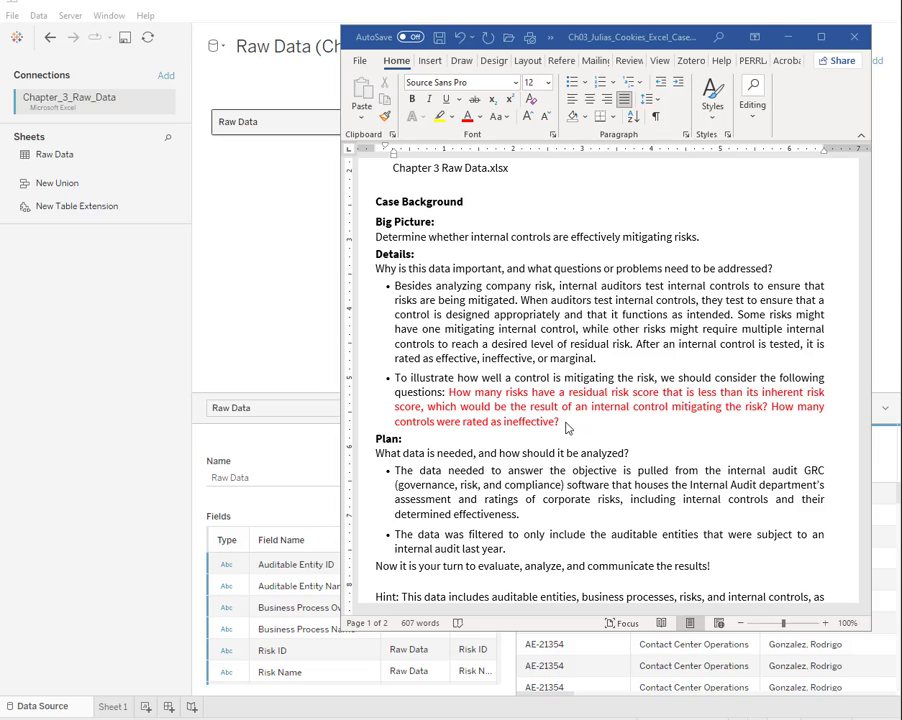
Read through the case background, plan and numbered questions about internal controls in the case document.
scroll(566, 428, down, 12)
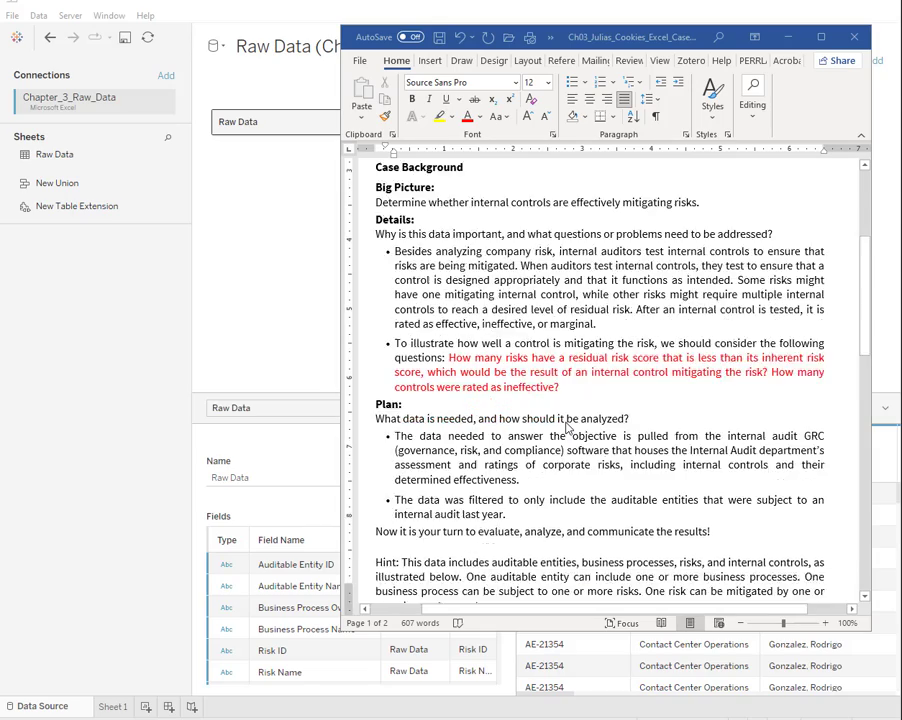
scroll(566, 428, down, 4)
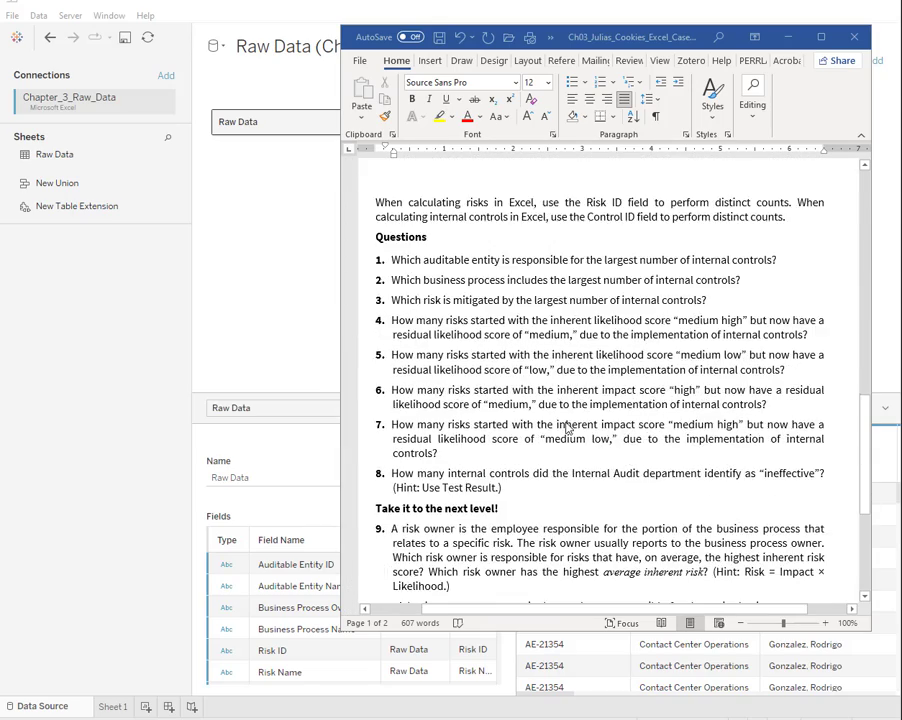
scroll(566, 428, up, 4)
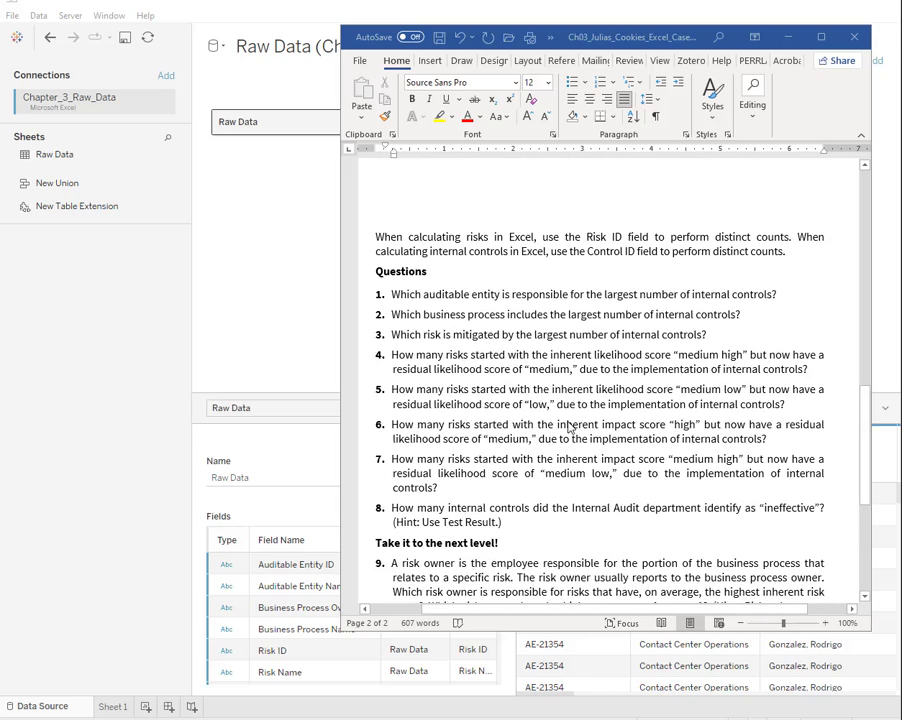
scroll(568, 427, up, 10)
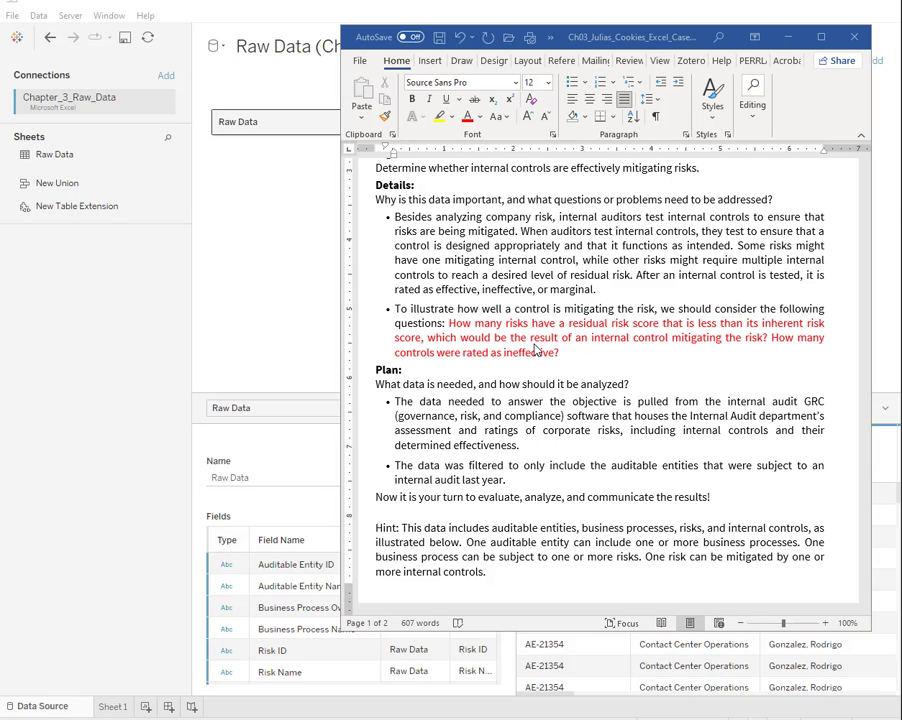
click(578, 358)
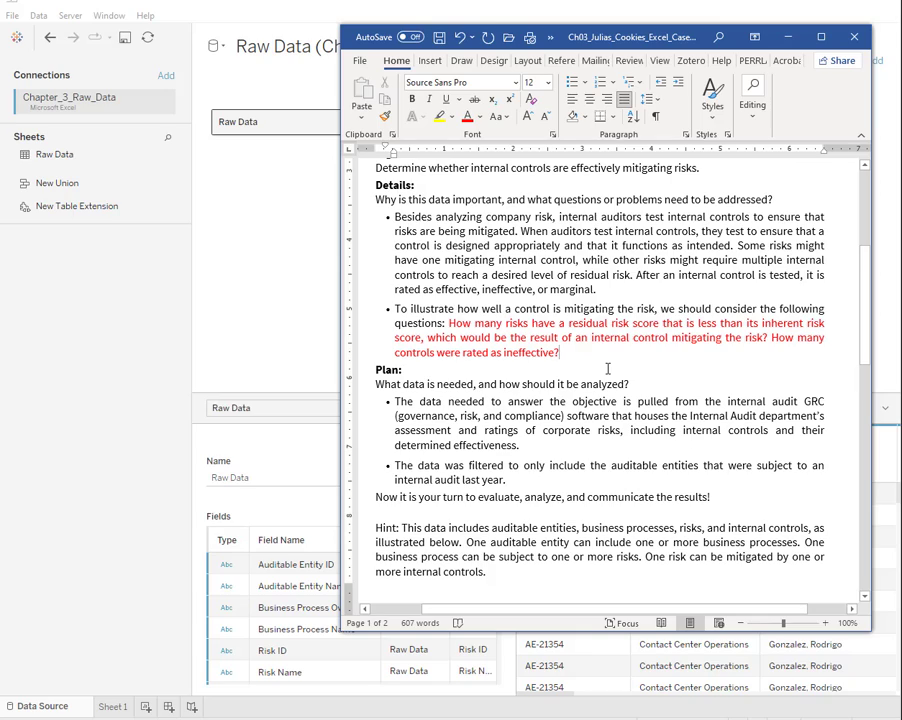
scroll(607, 369, down, 8)
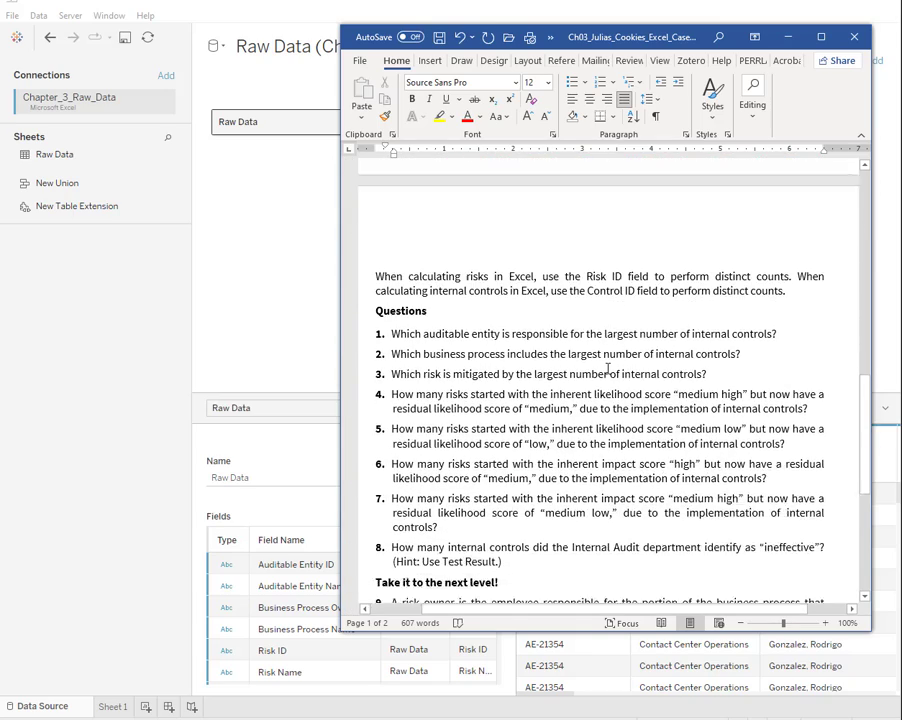
scroll(607, 369, down, 2)
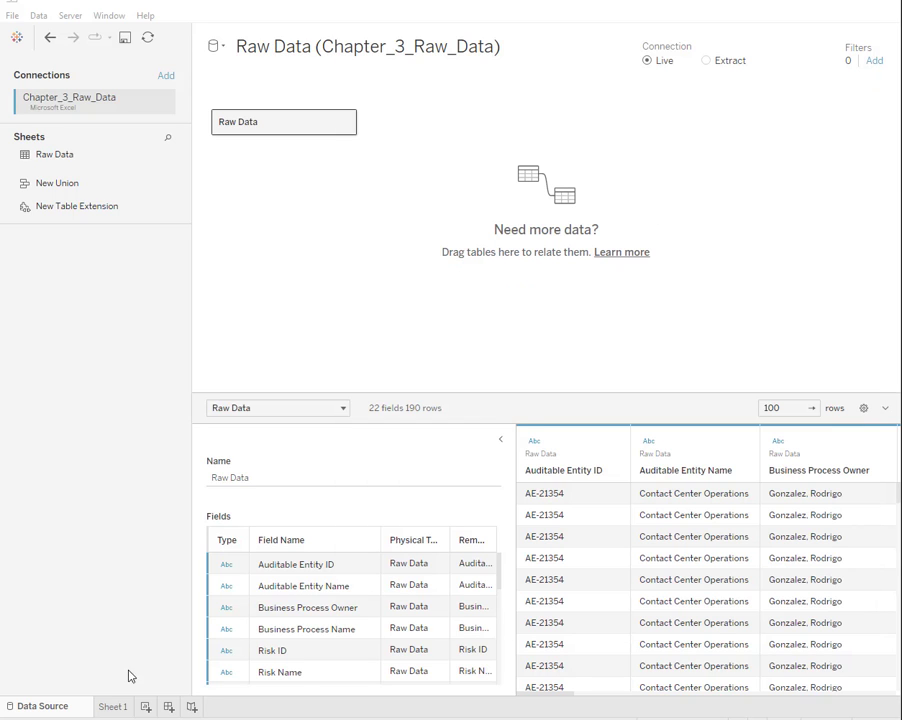
On Sheet 1, add Auditable Entity Name and Control ID to the rows and aggregate Control ID as Count.
click(113, 707)
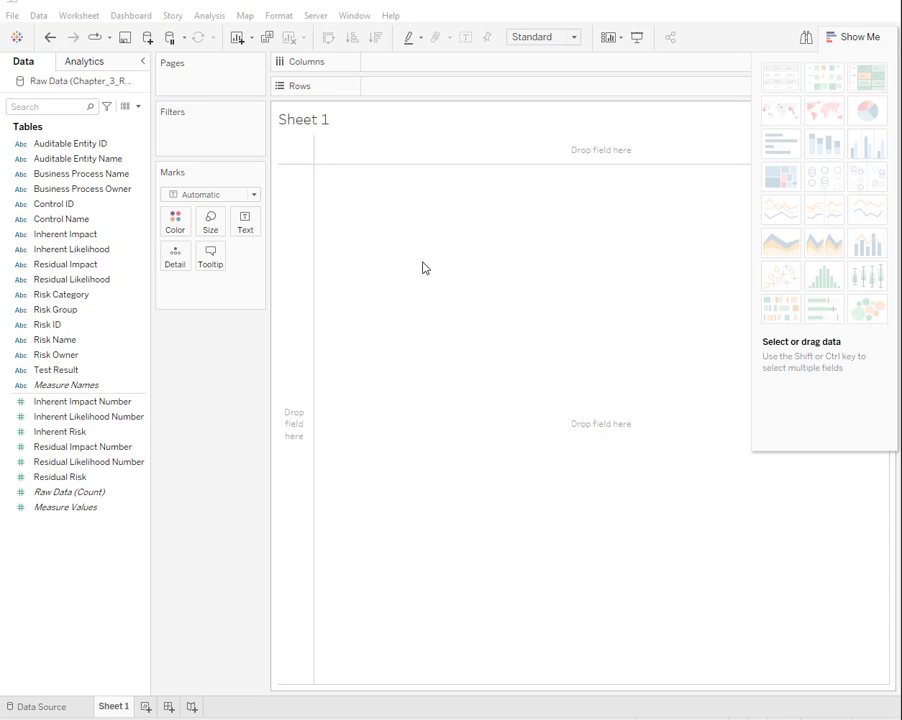
click(860, 37)
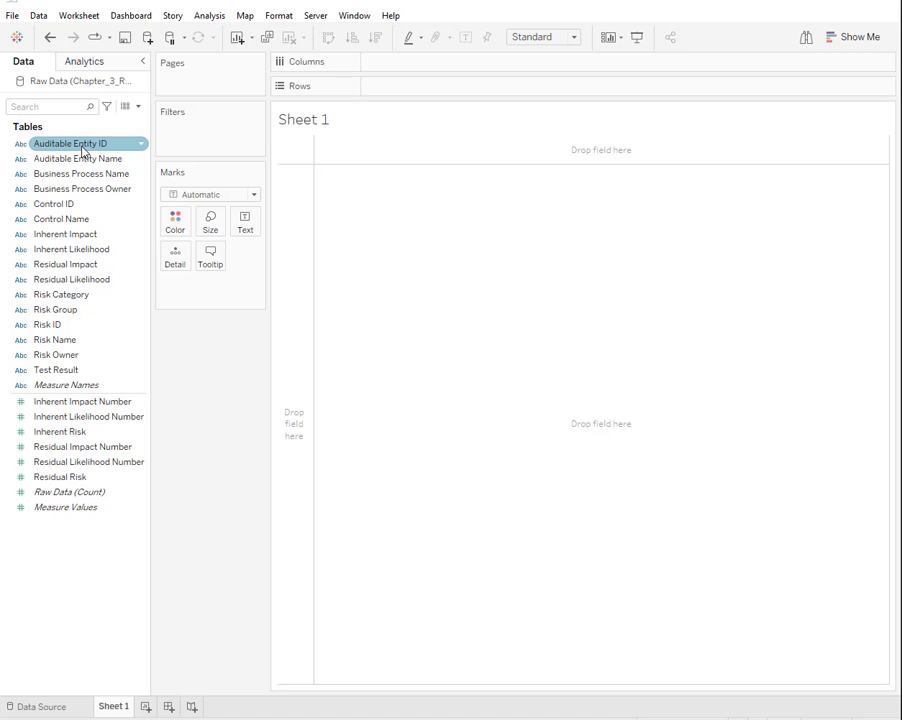
drag(83, 150, 418, 97)
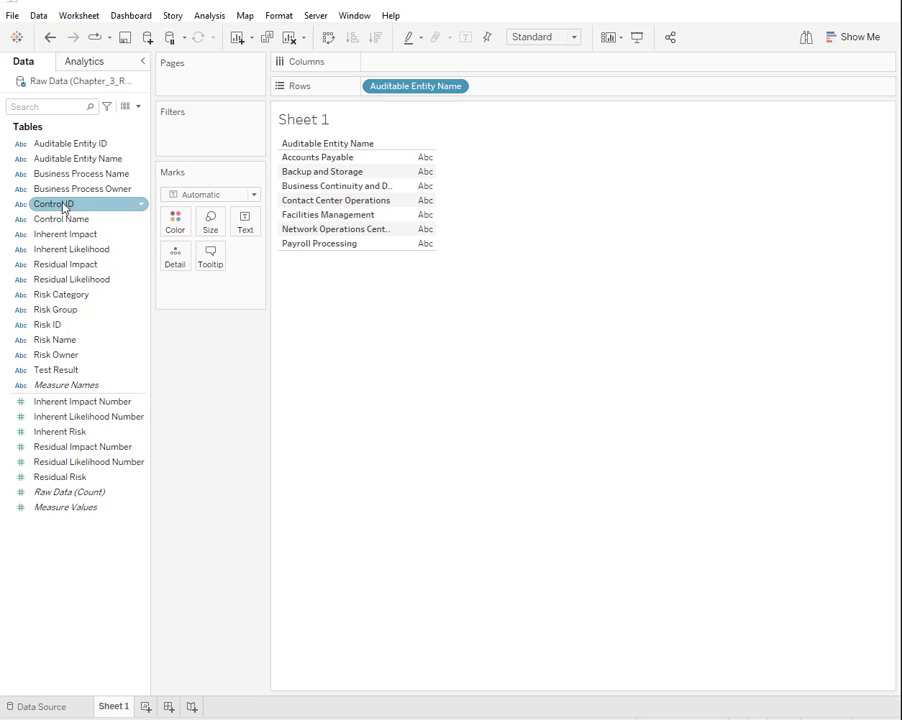
drag(66, 203, 420, 177)
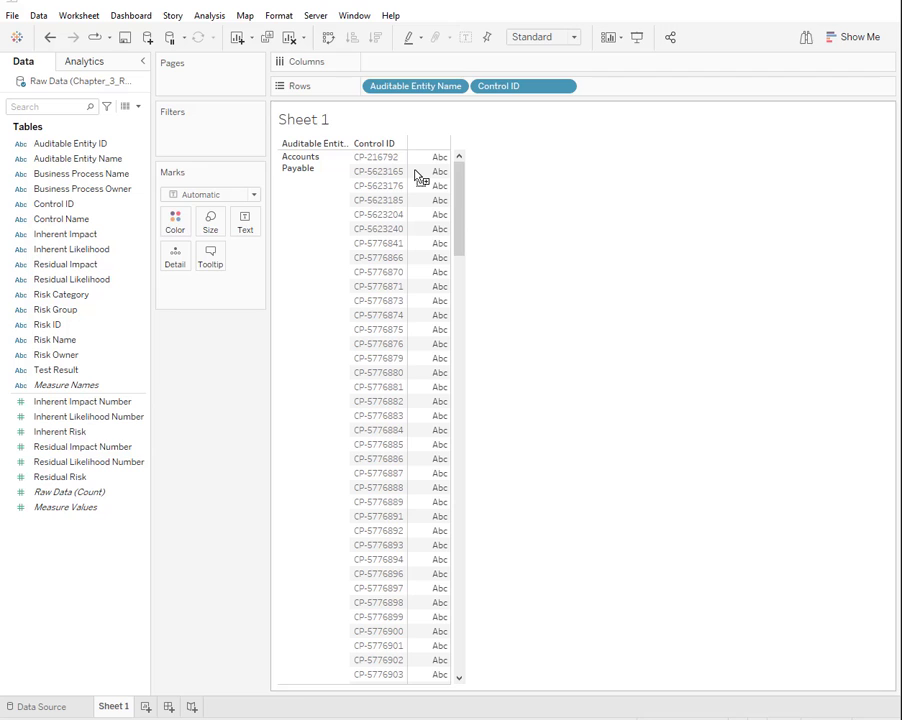
click(566, 88)
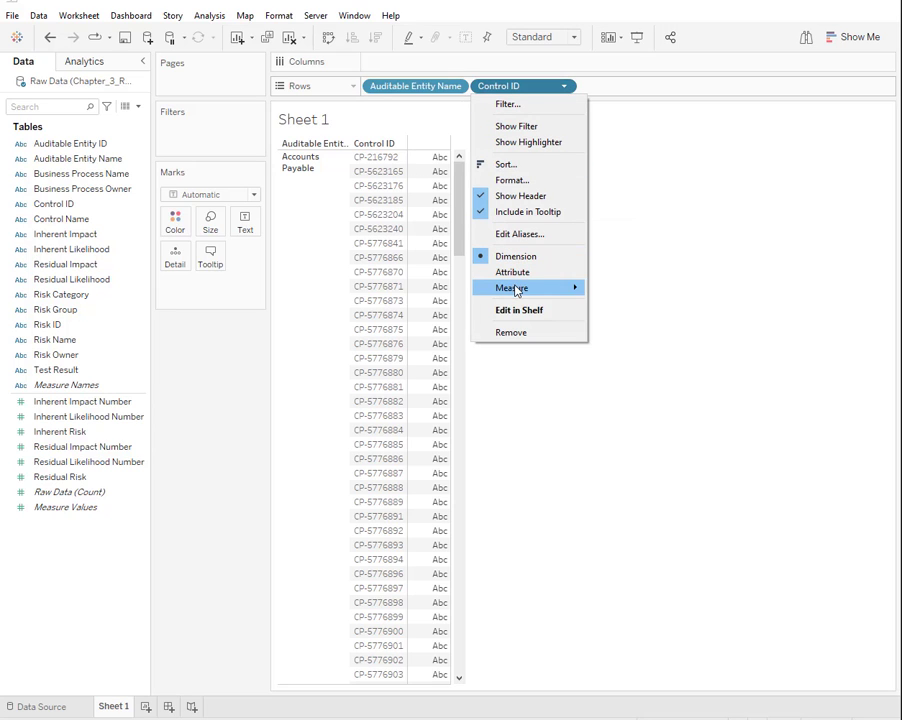
mouse_move(515, 288)
click(619, 319)
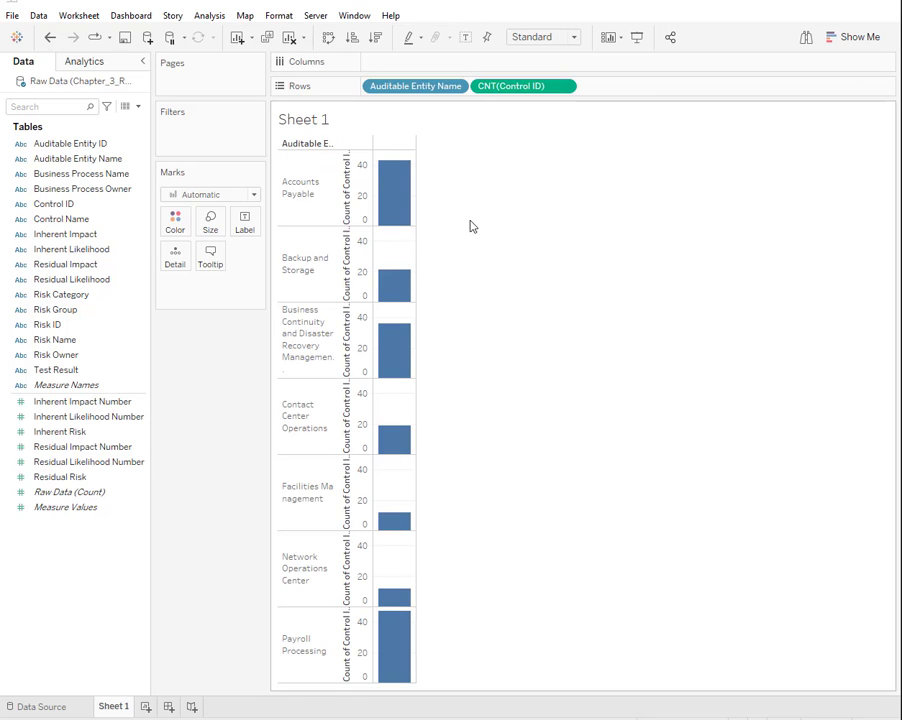
Convert the bar chart to a text table and sort the auditable entities in descending order of control count.
click(851, 37)
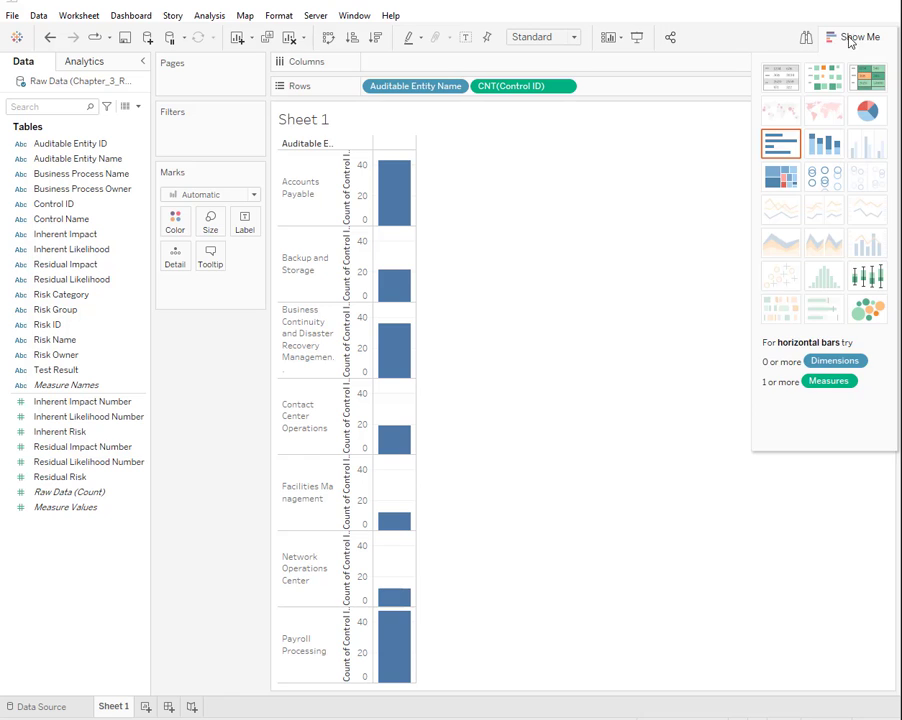
click(782, 75)
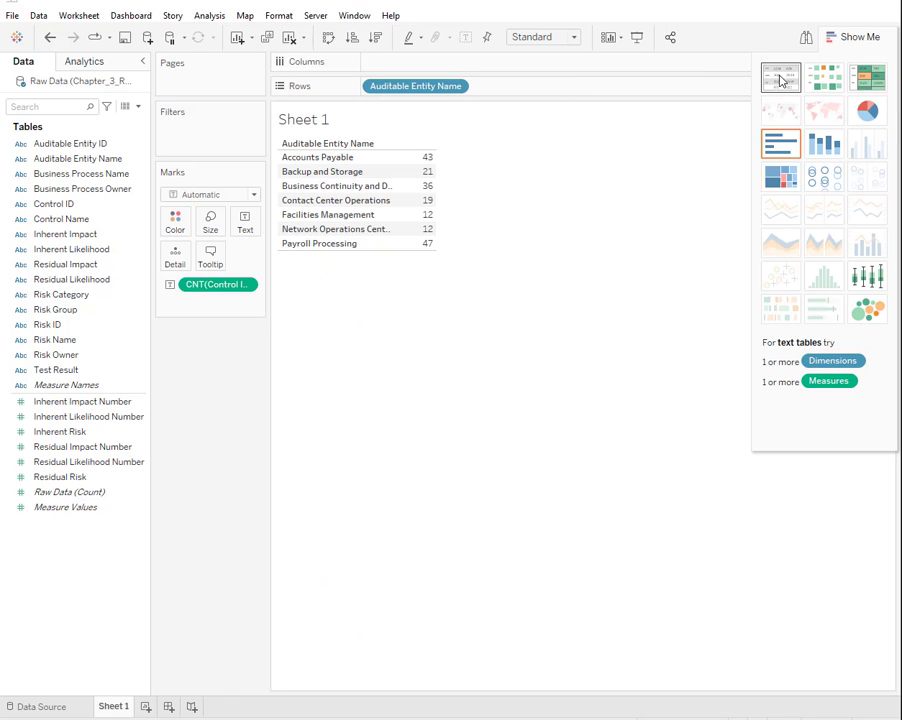
click(375, 37)
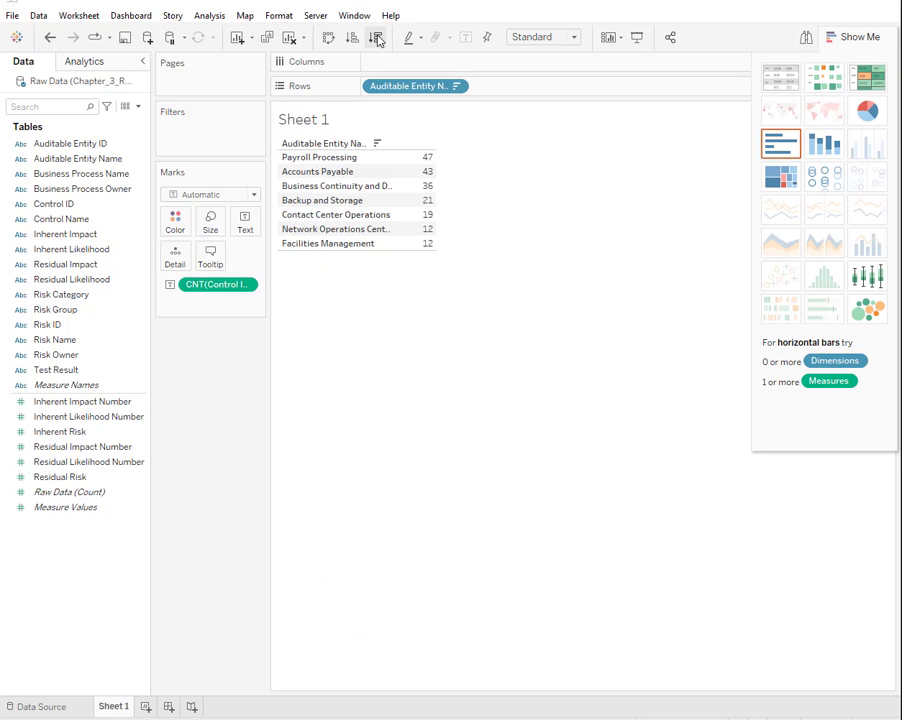
click(853, 37)
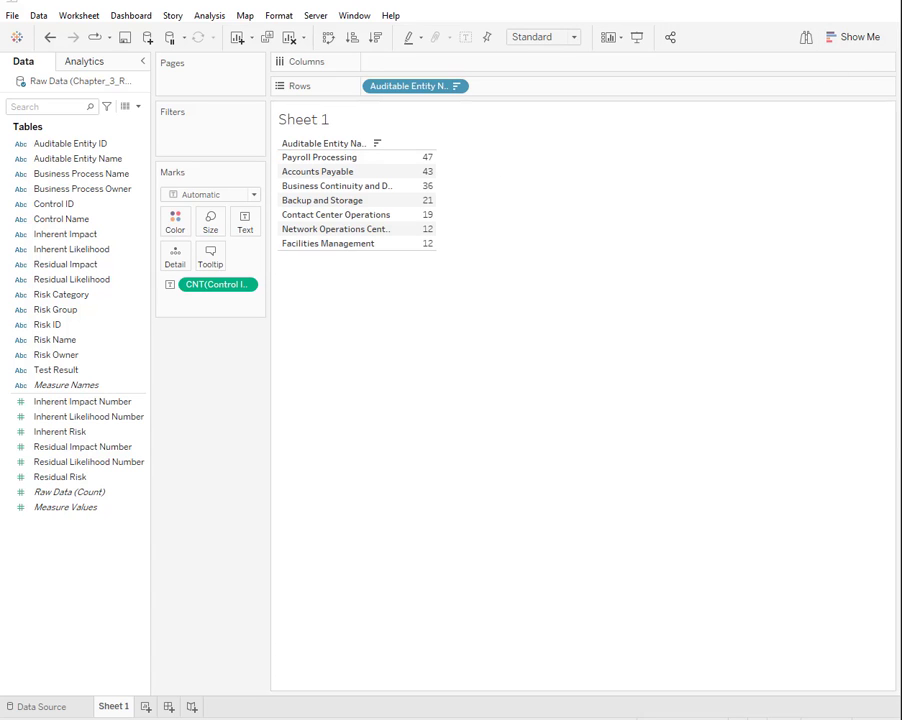
Consult question 2 in the Word document, replace Auditable Entity Name with Business Process Name on the rows in Tableau, and sort descending.
key(alt+Tab)
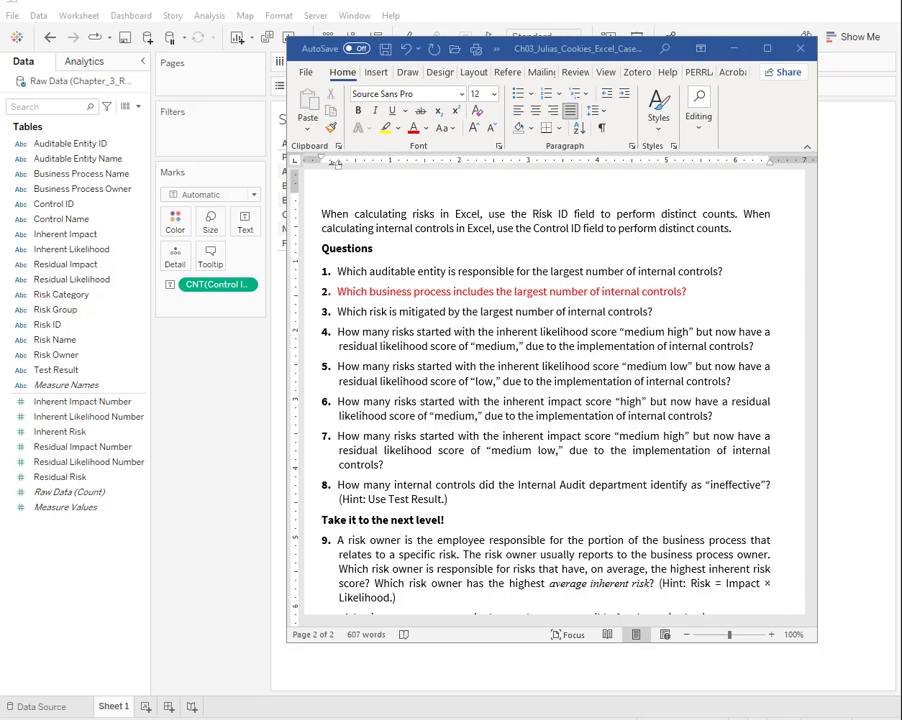
key(alt+Tab)
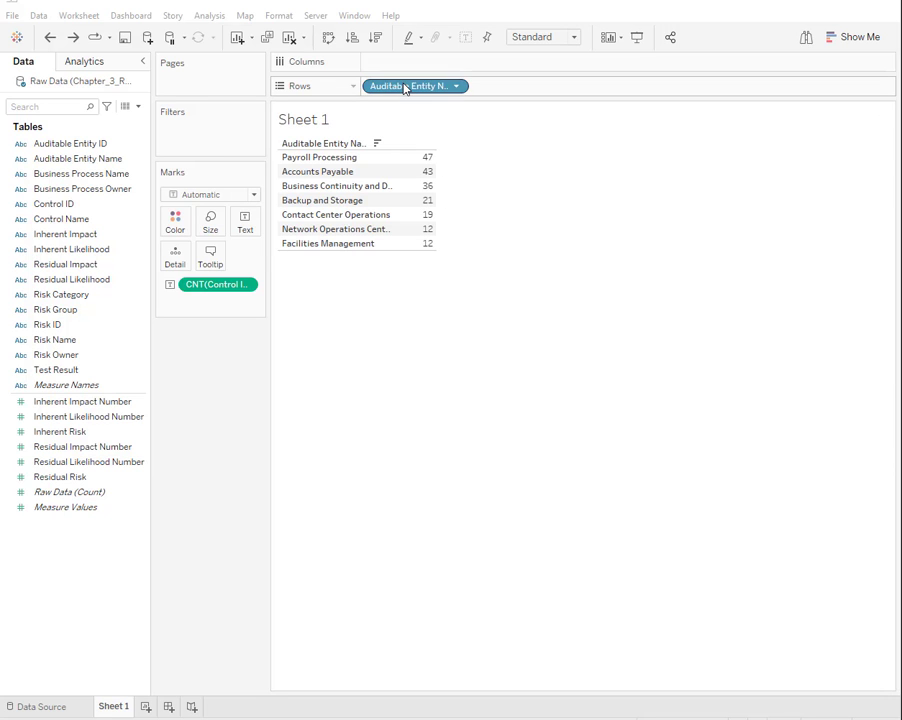
drag(405, 89, 36, 550)
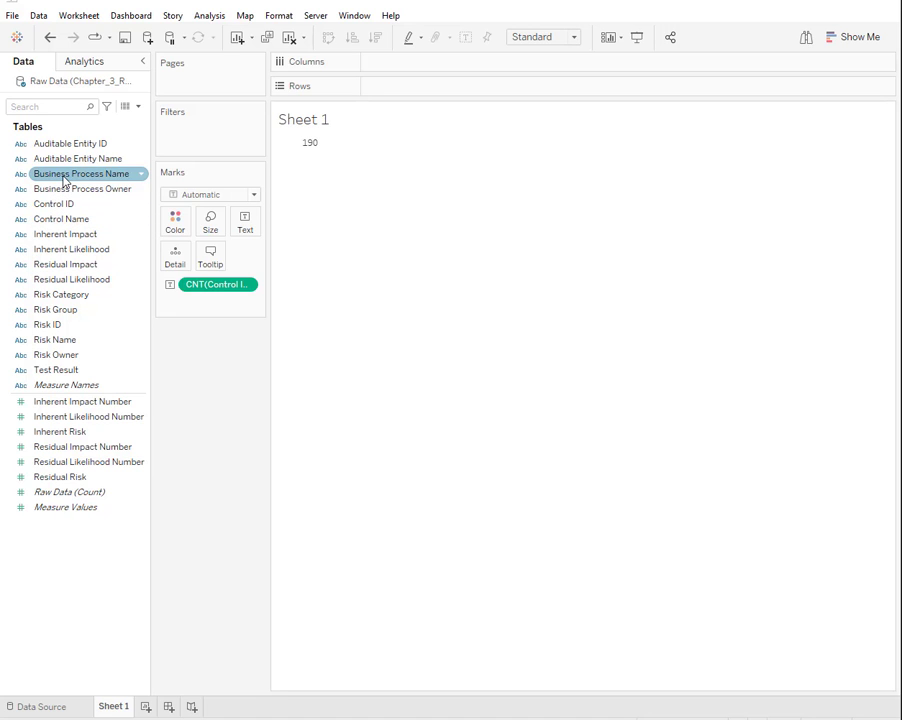
drag(66, 174, 417, 92)
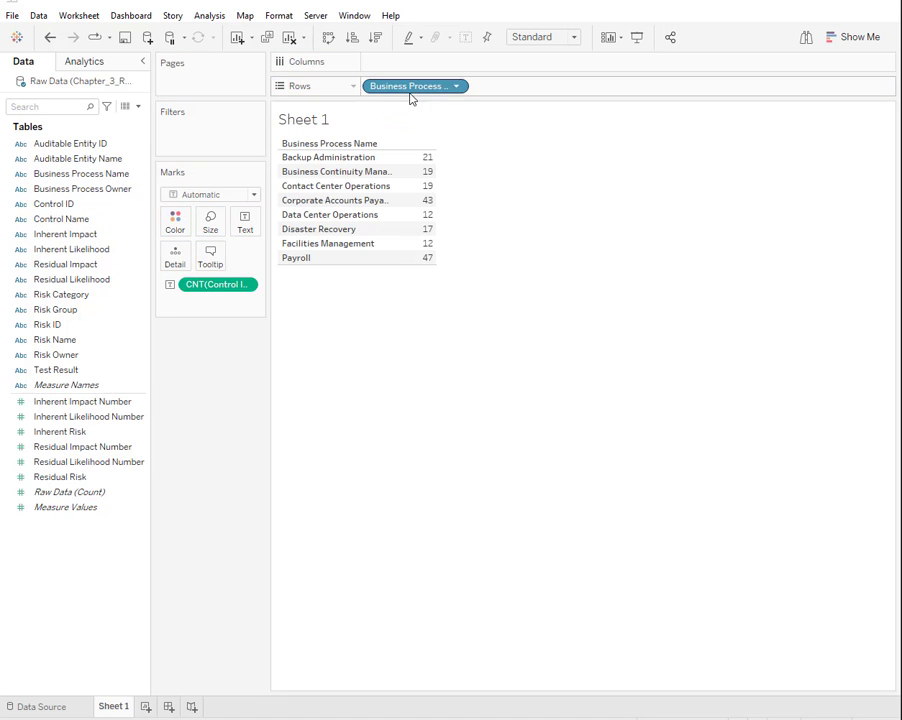
click(375, 37)
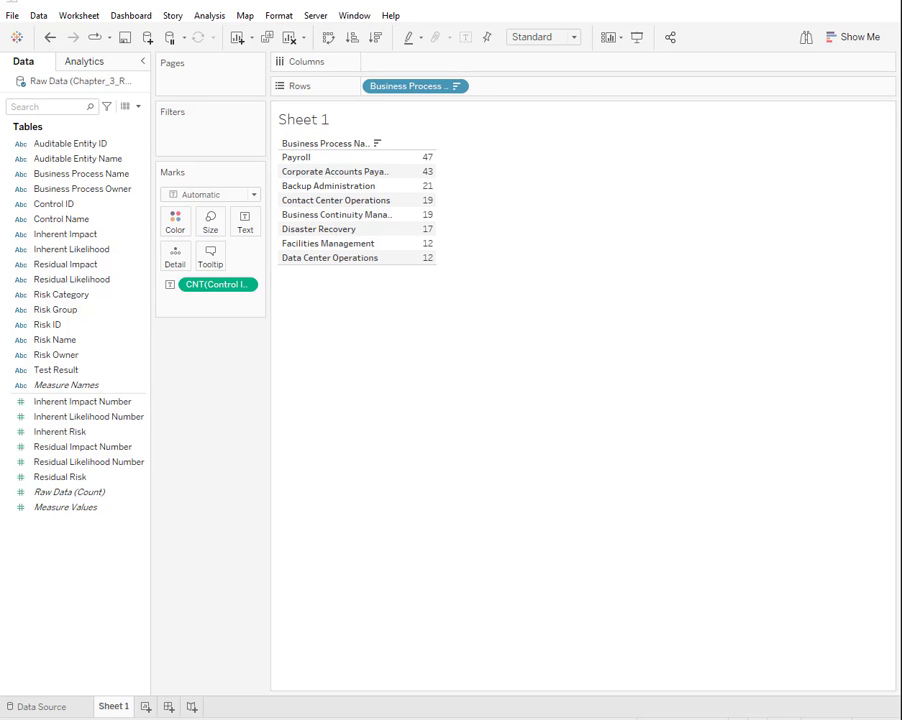
Consult question 3 in the Word document, then return to Tableau and clear Sheet 1.
key(alt+Tab)
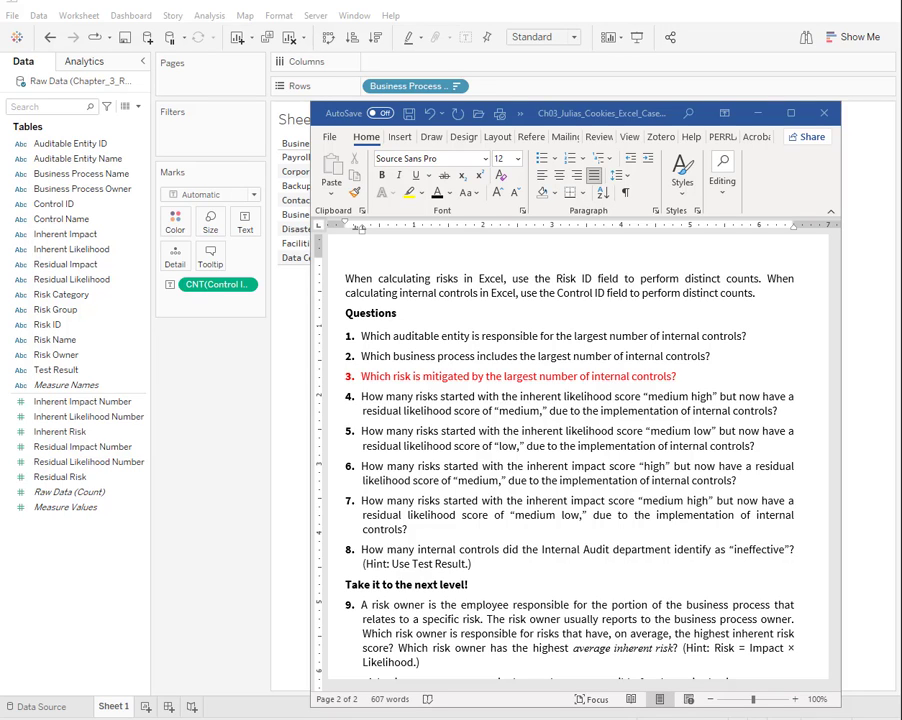
click(758, 113)
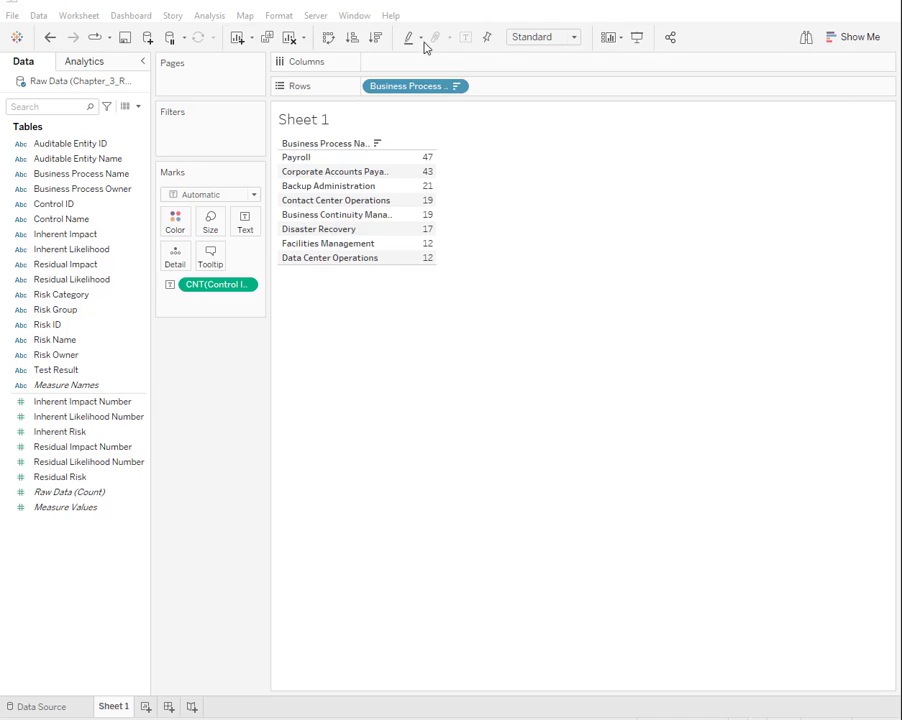
click(290, 39)
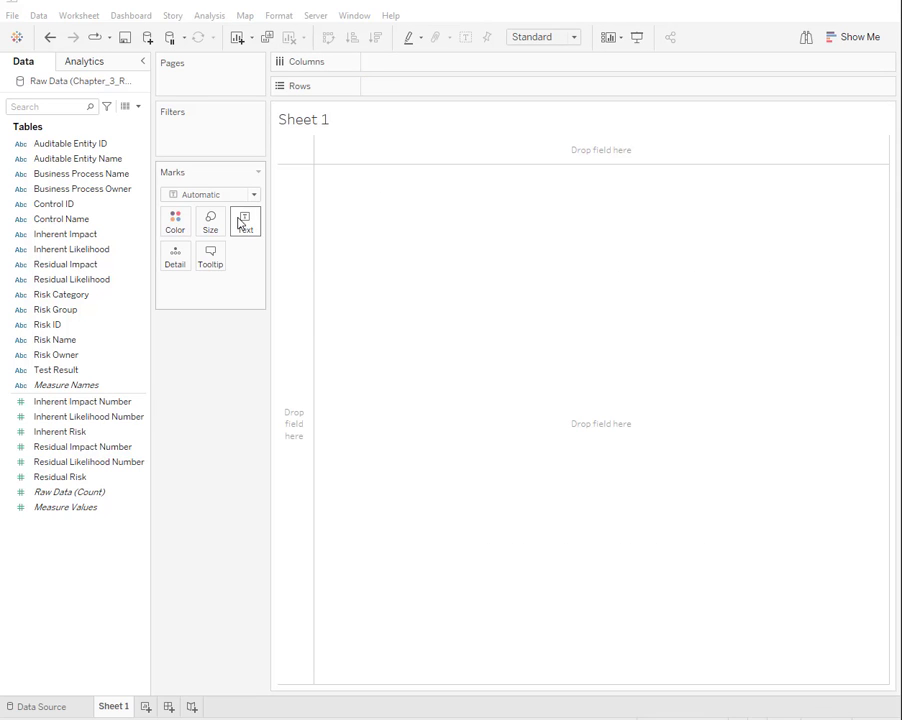
click(89, 266)
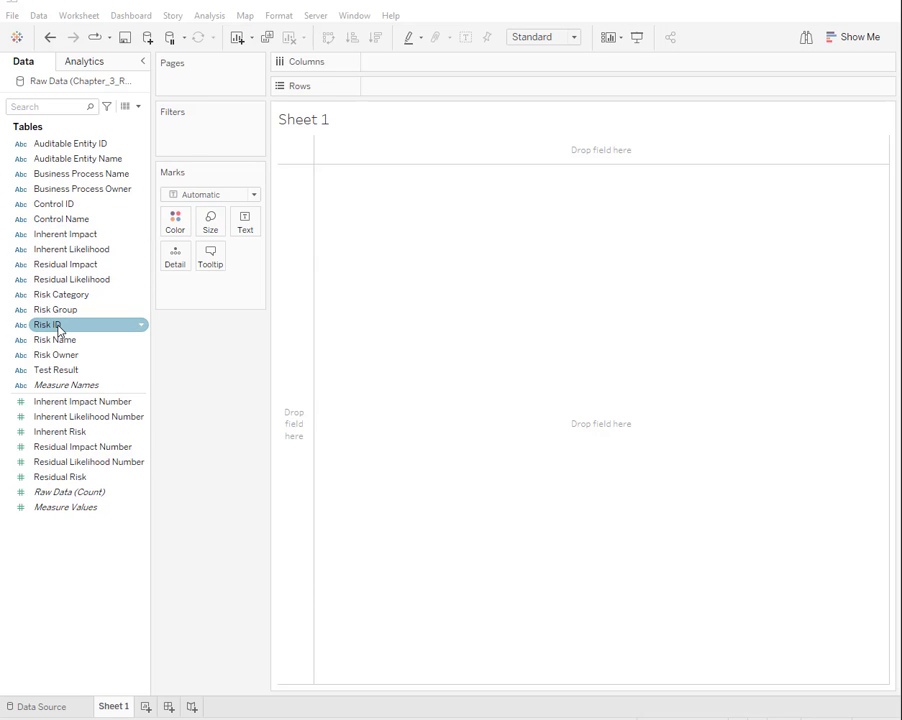
Add Risk ID and Control ID to the rows and aggregate Control ID as Count.
drag(58, 326, 415, 93)
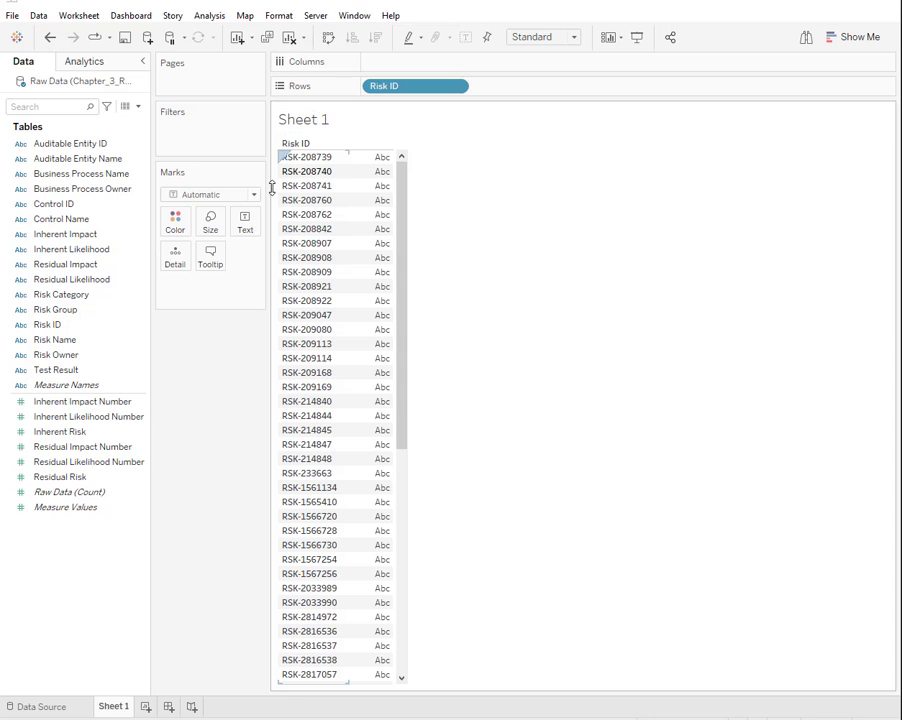
drag(72, 203, 381, 224)
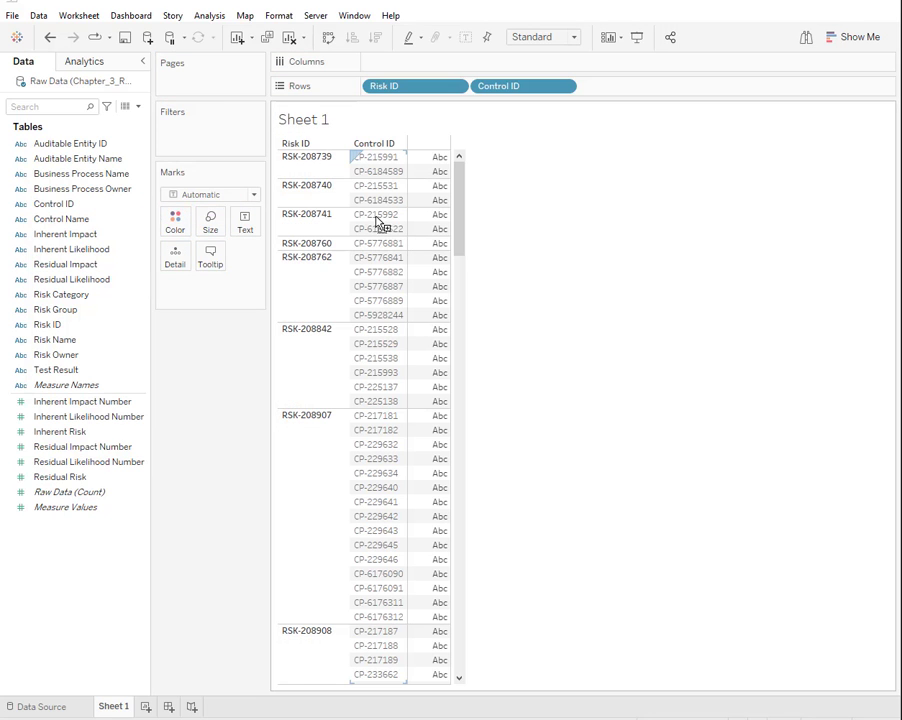
click(564, 86)
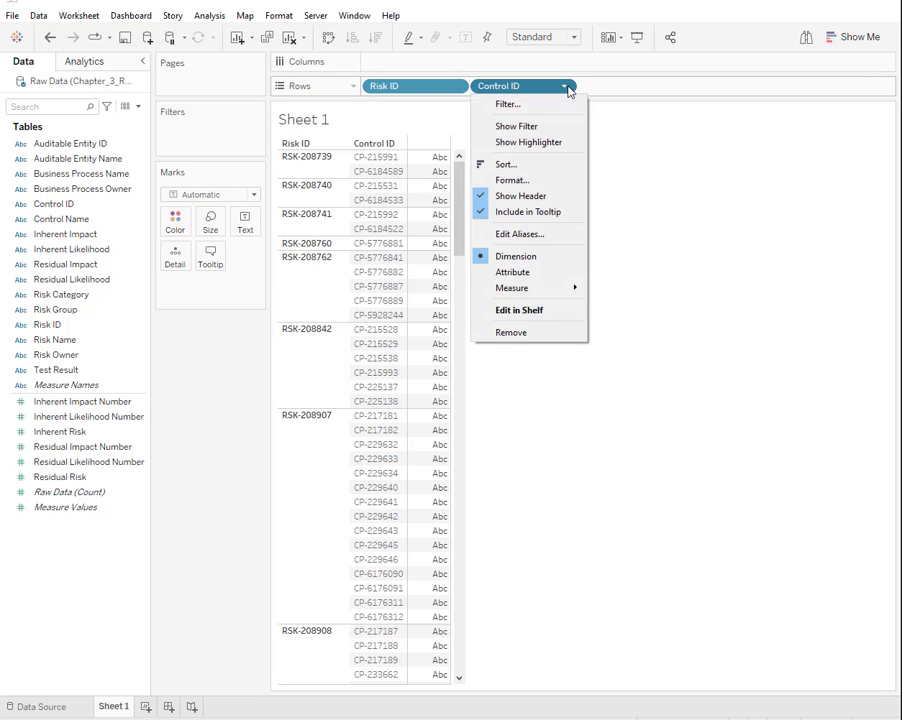
mouse_move(562, 288)
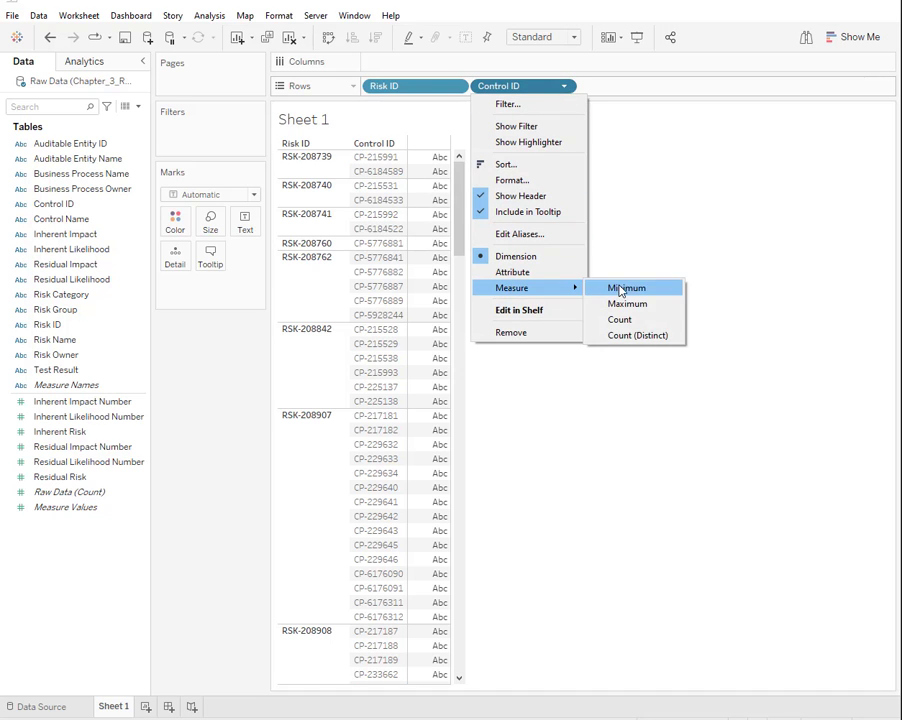
click(619, 320)
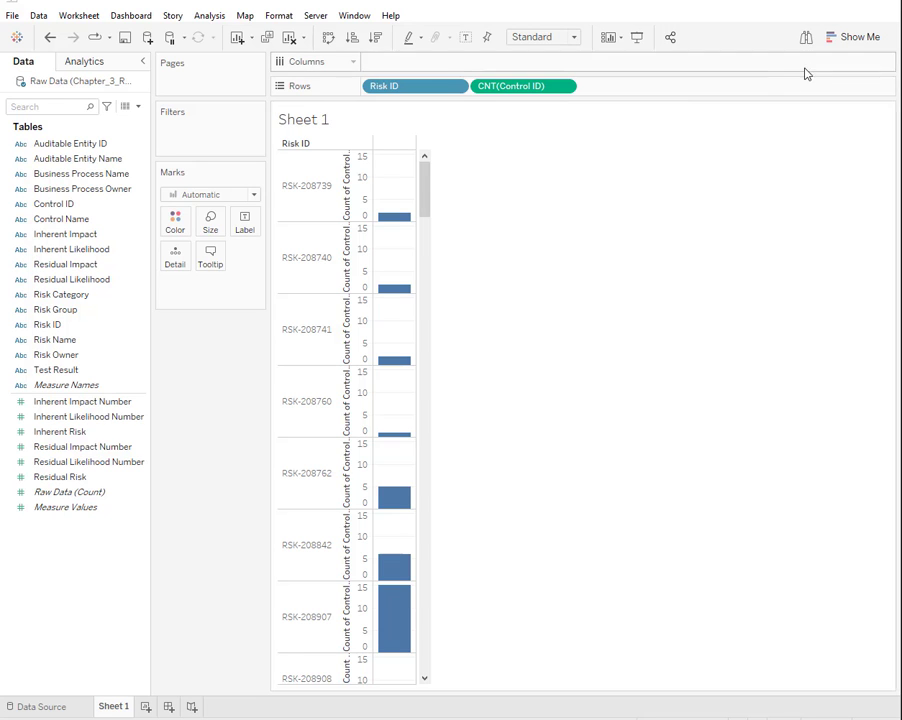
Convert the Risk ID bar chart to a text table and sort the risks in descending order of control count.
drag(427, 185, 424, 583)
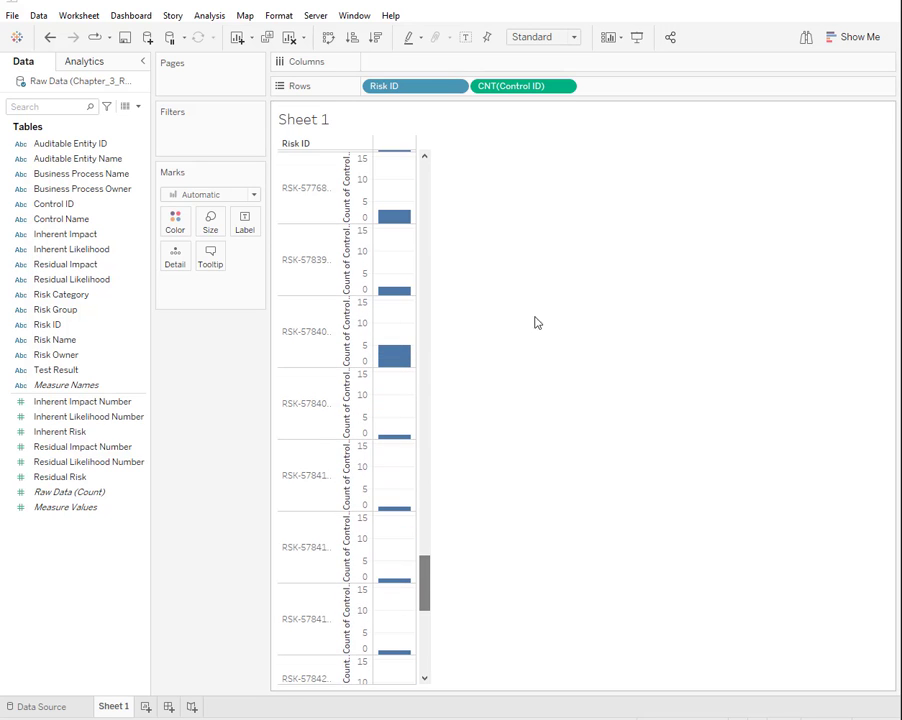
click(848, 37)
click(779, 79)
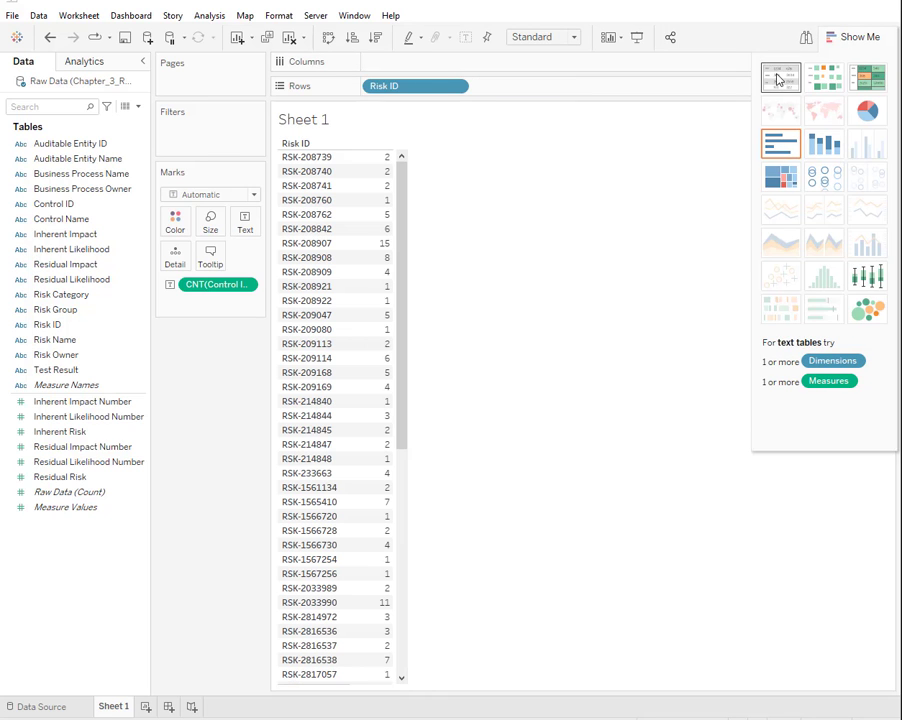
click(375, 37)
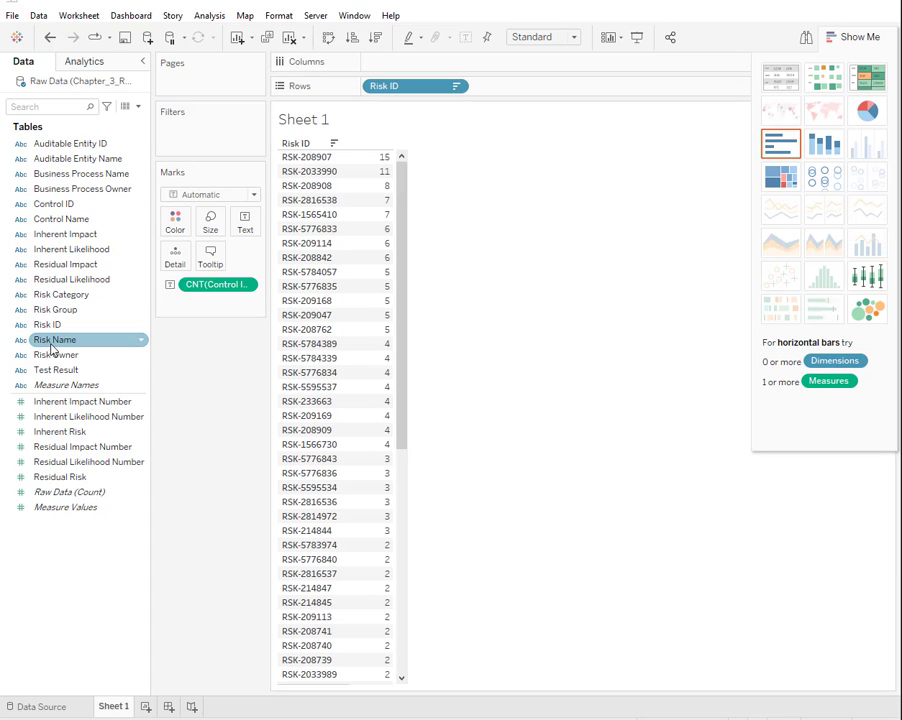
Replace Risk ID with Risk Name on the rows of the control count table.
drag(60, 340, 495, 88)
drag(408, 86, 120, 580)
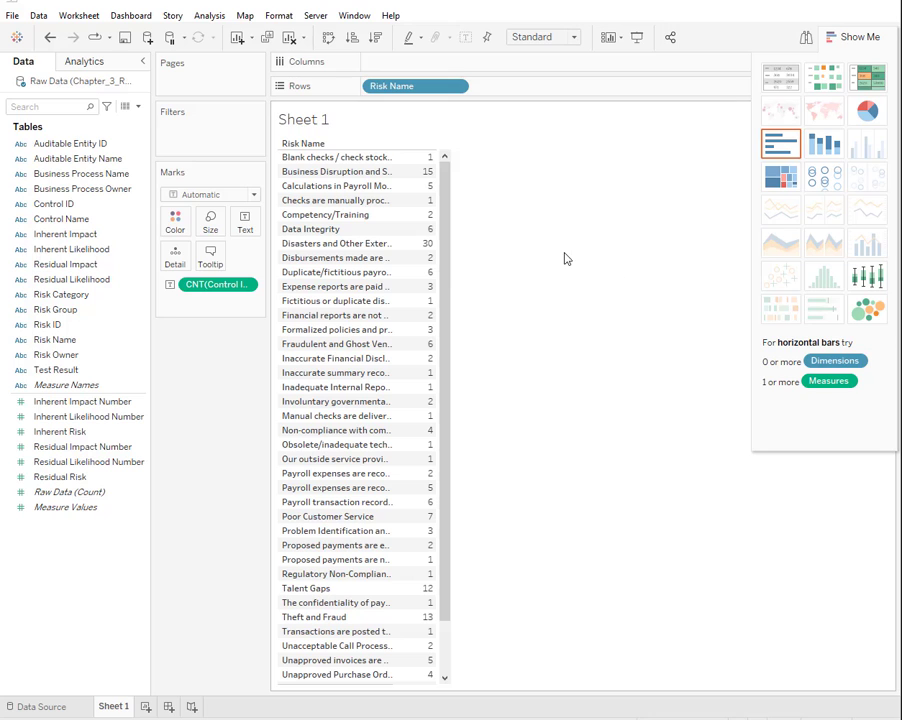
Sort the risk names in descending order of control count, and consult question 4 in the Word document before returning to Tableau.
click(378, 38)
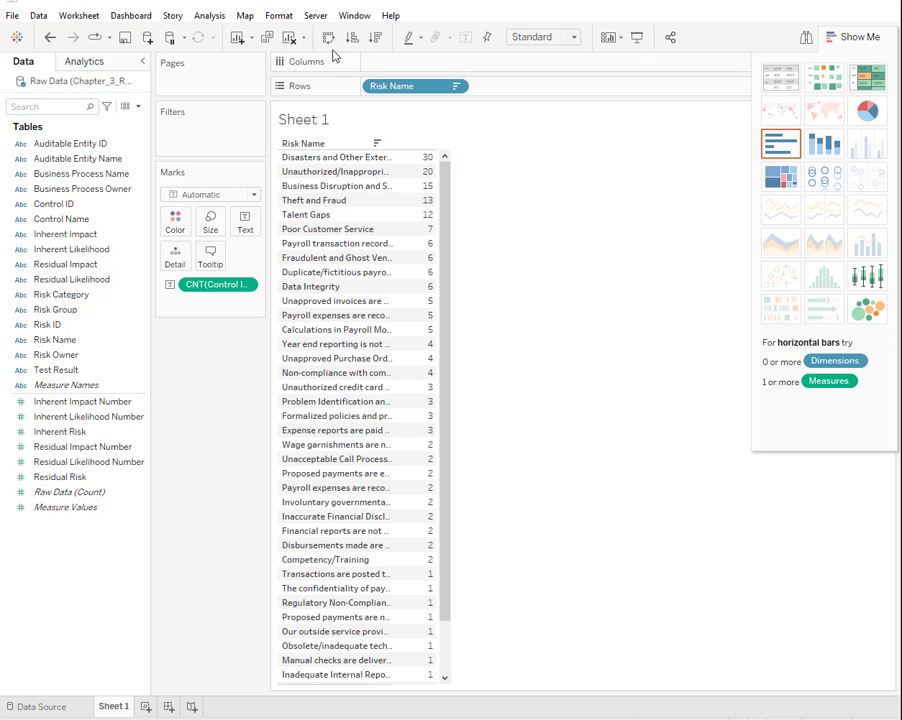
key(alt+Tab)
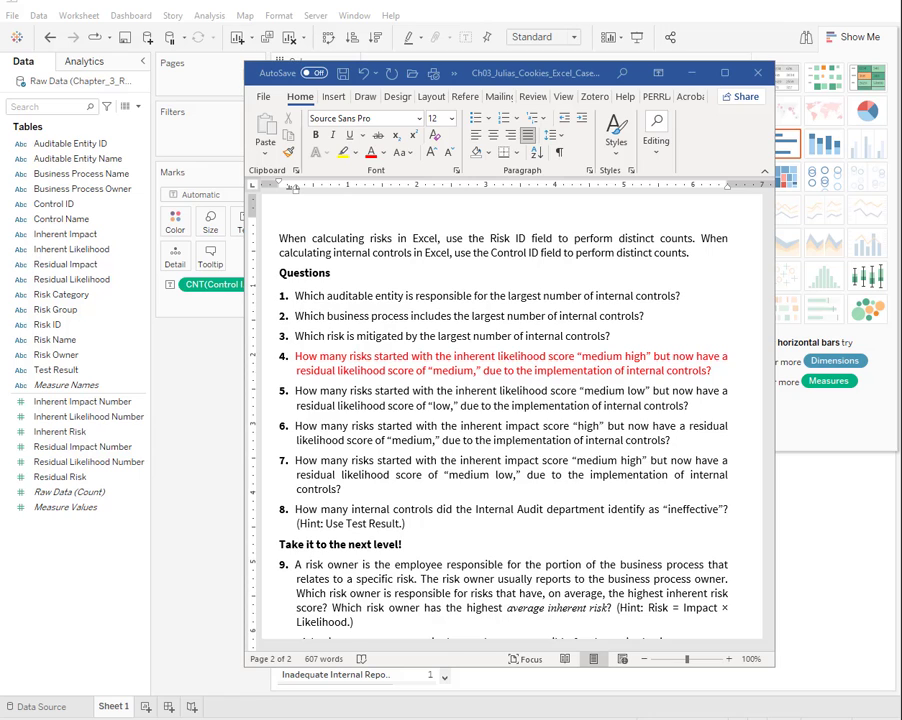
click(691, 72)
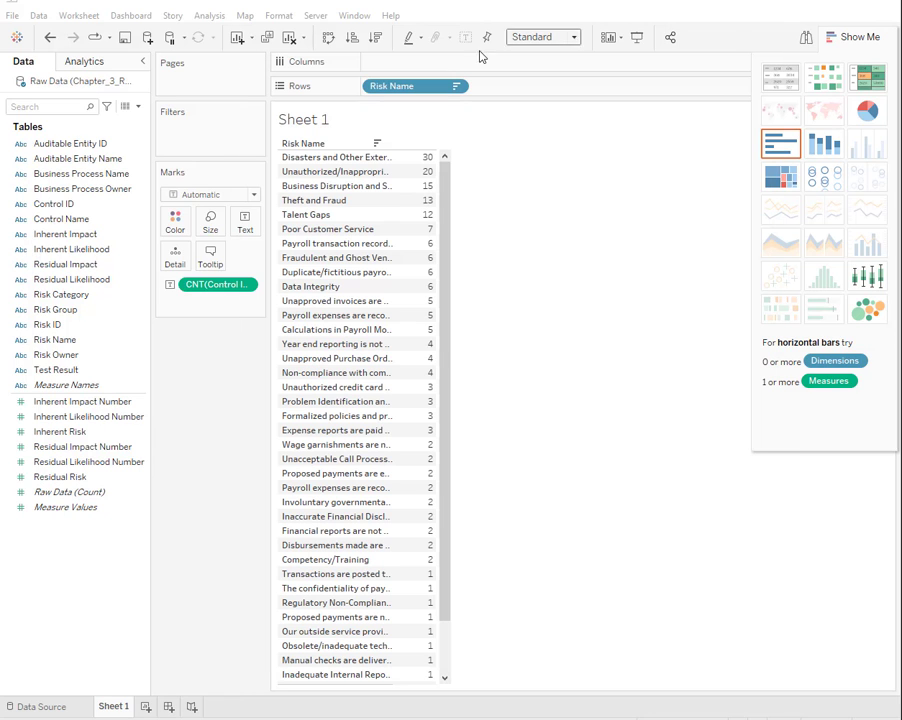
Clear Sheet 1 and filter Inherent Likelihood to Medium High.
click(289, 38)
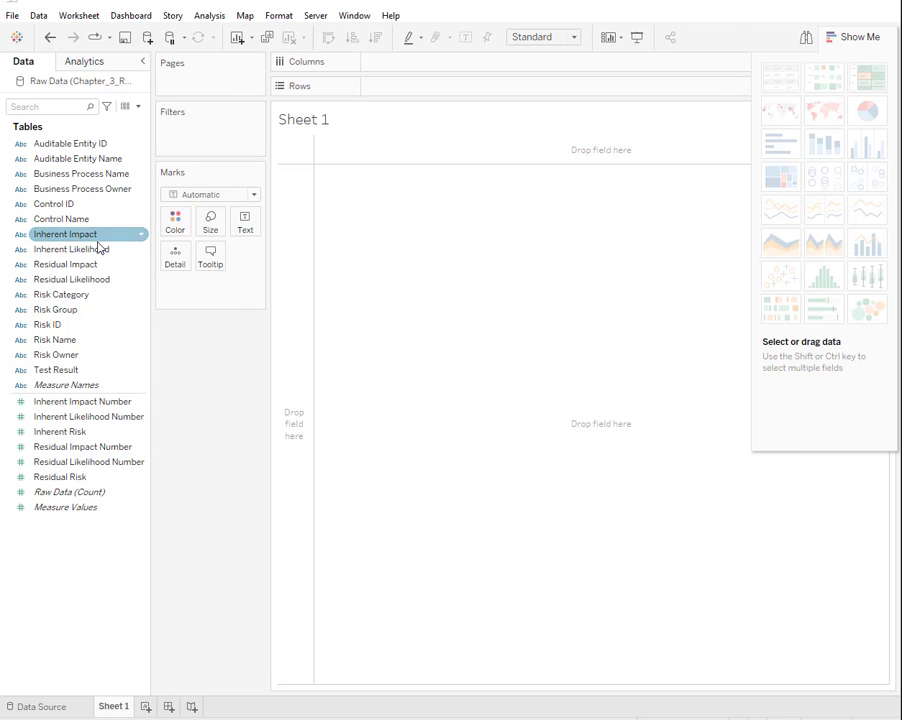
drag(90, 256, 214, 139)
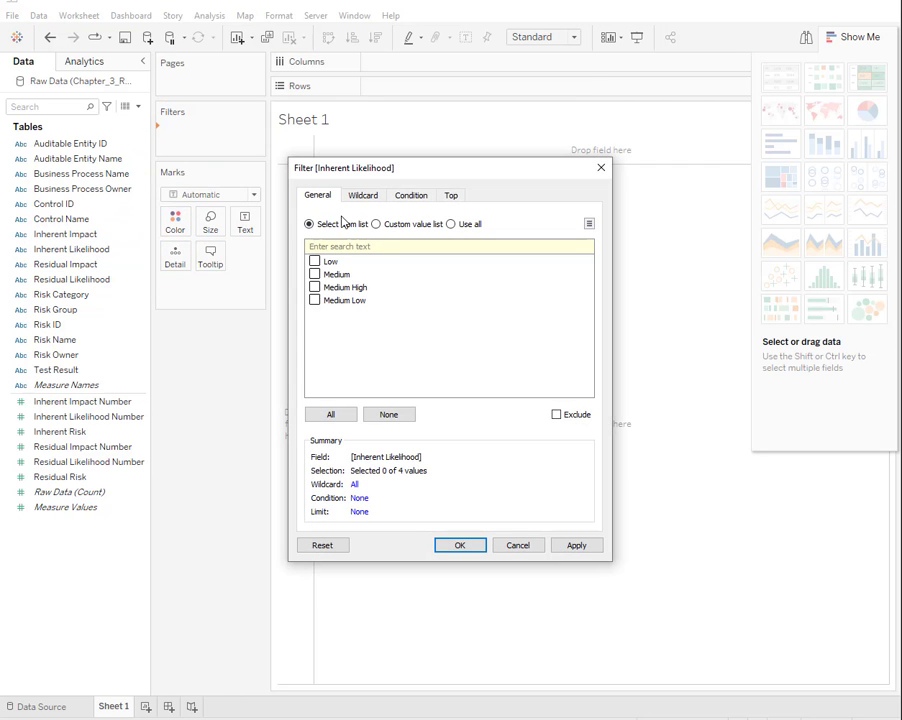
click(314, 288)
click(460, 545)
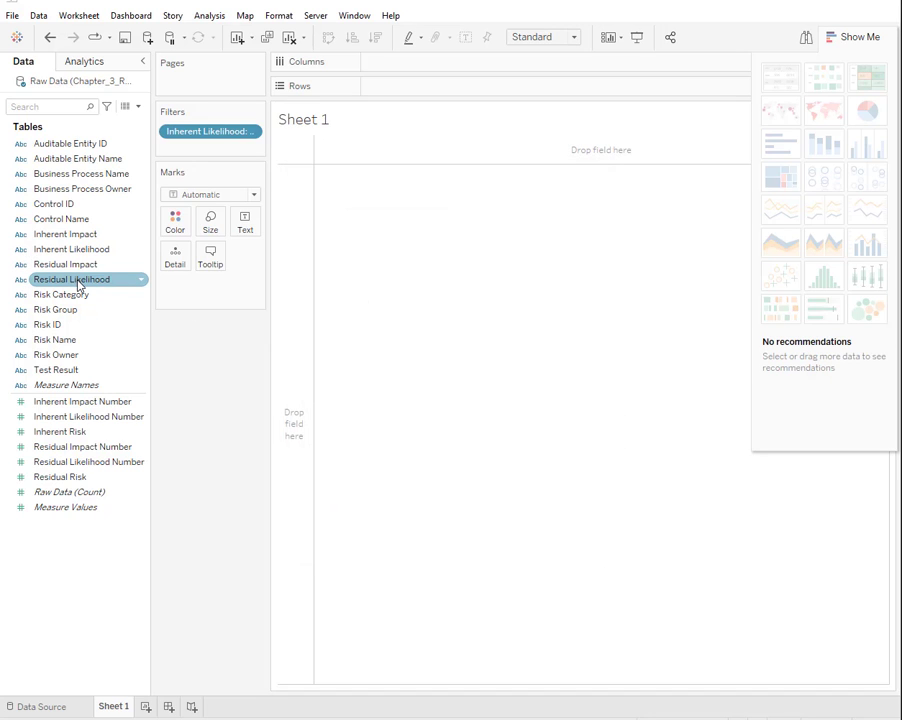
Add a Residual Likelihood filter that keeps only Medium.
drag(78, 285, 221, 150)
click(331, 273)
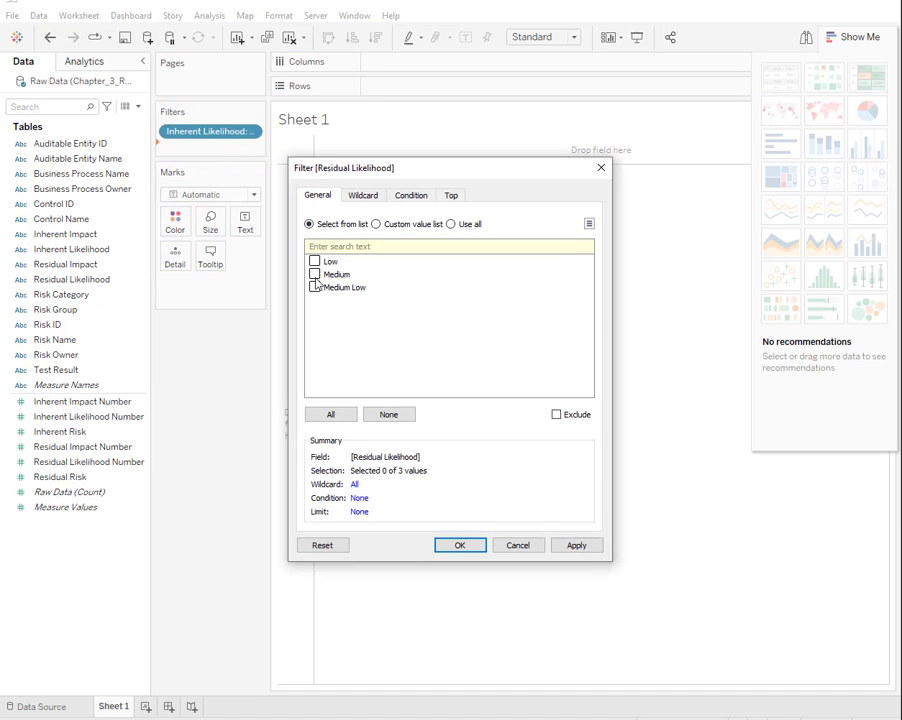
click(457, 545)
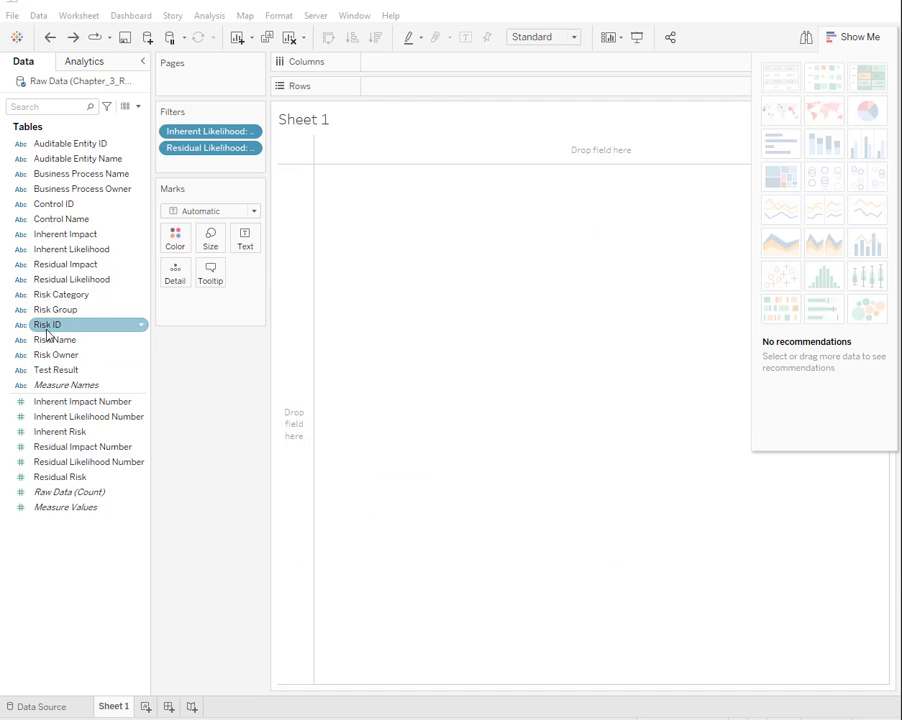
Add Risk ID to the rows as Count (Distinct) and show the result as a text table.
drag(47, 330, 388, 96)
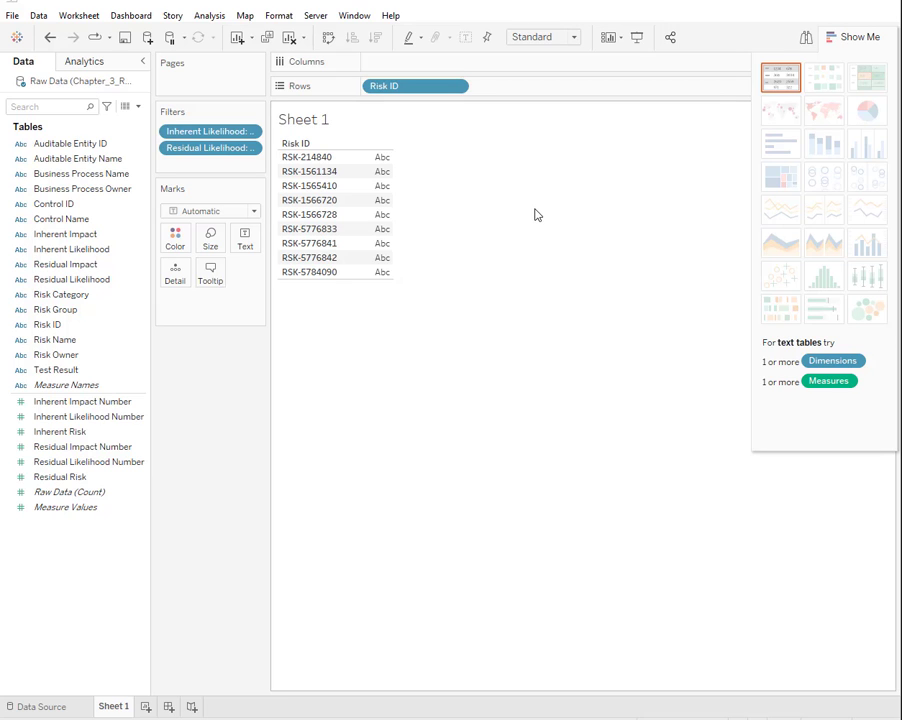
click(458, 88)
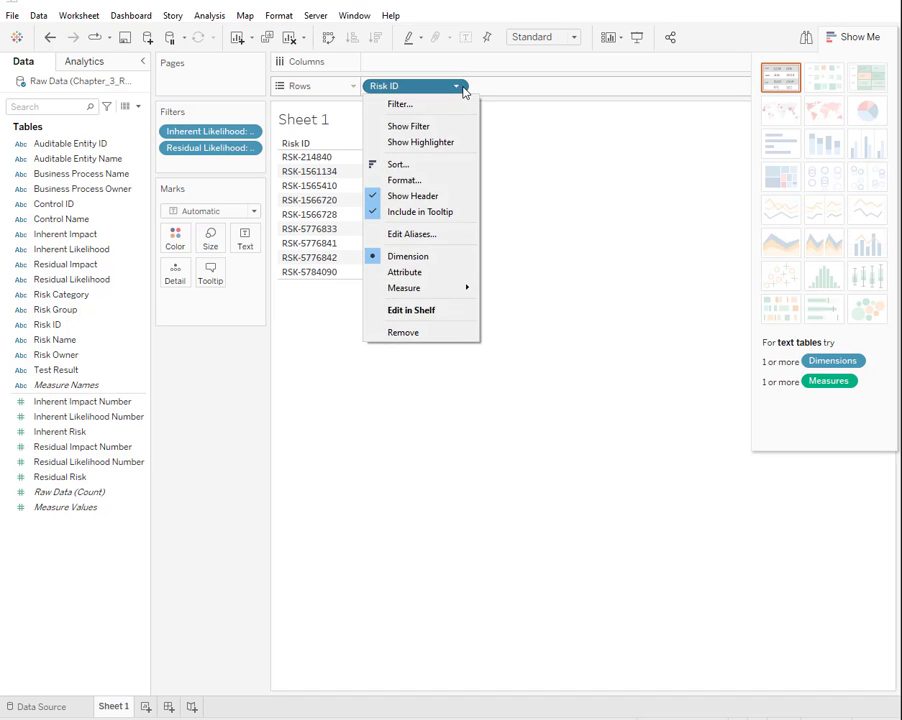
mouse_move(467, 288)
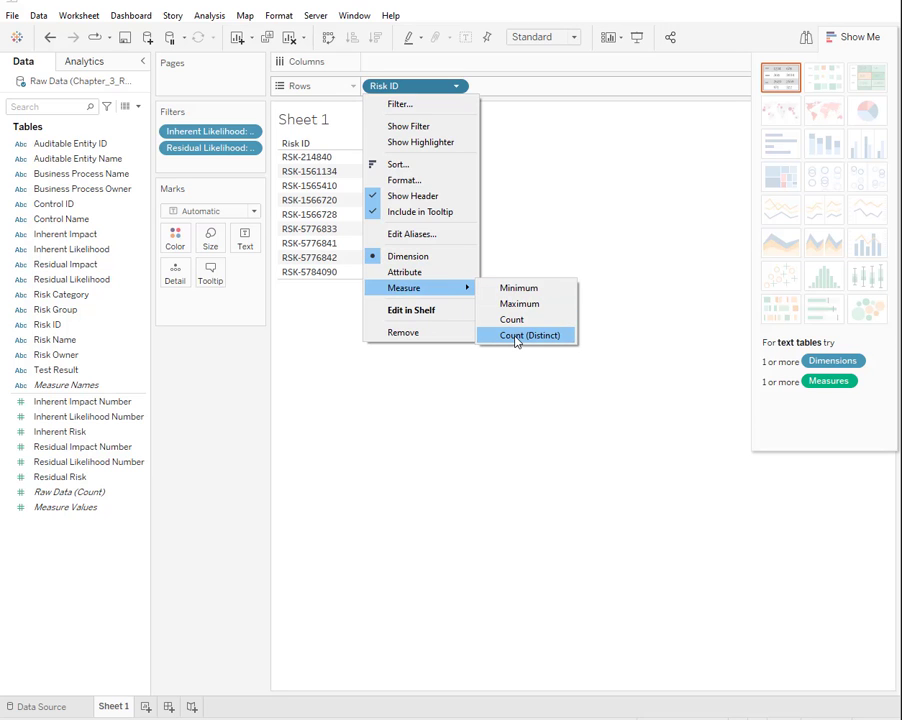
click(516, 336)
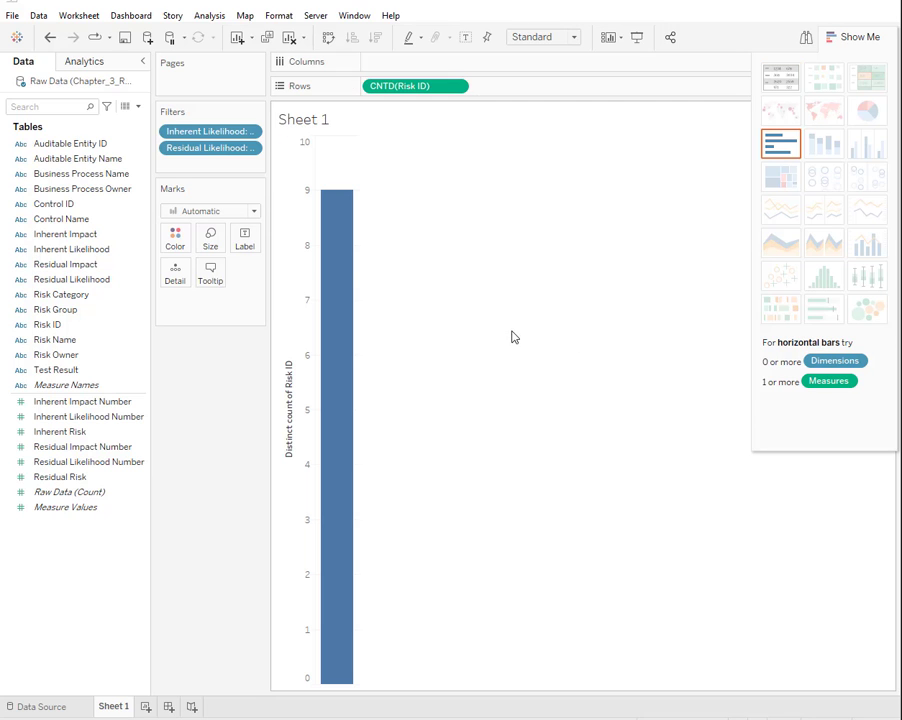
click(778, 86)
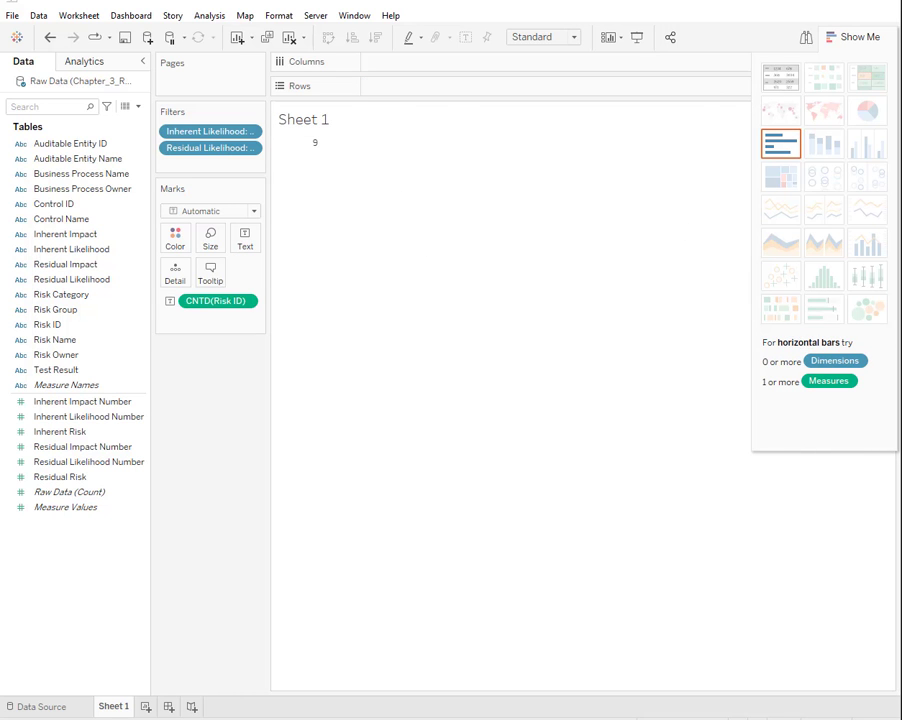
Consult question 5 in the Word document, then return to Tableau and change the Inherent Likelihood filter to Medium Low only.
key(alt+Tab)
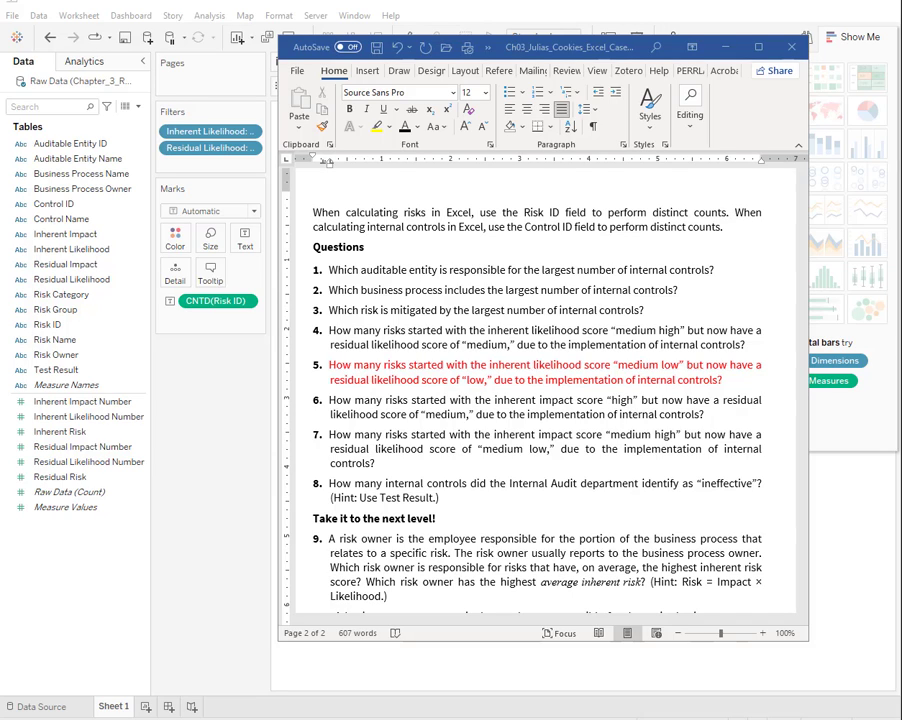
key(alt+Tab)
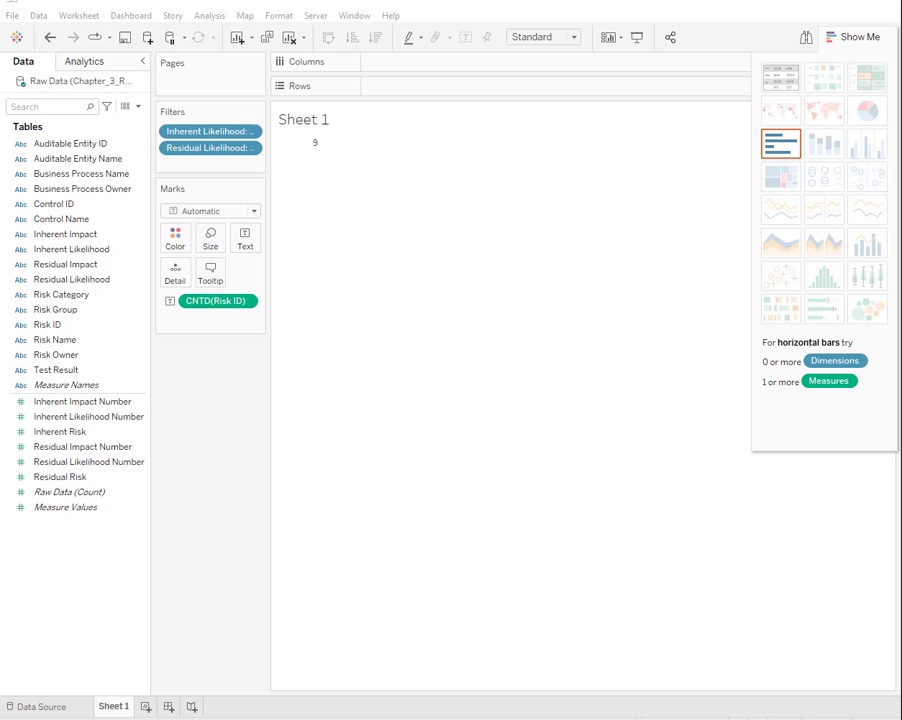
click(251, 134)
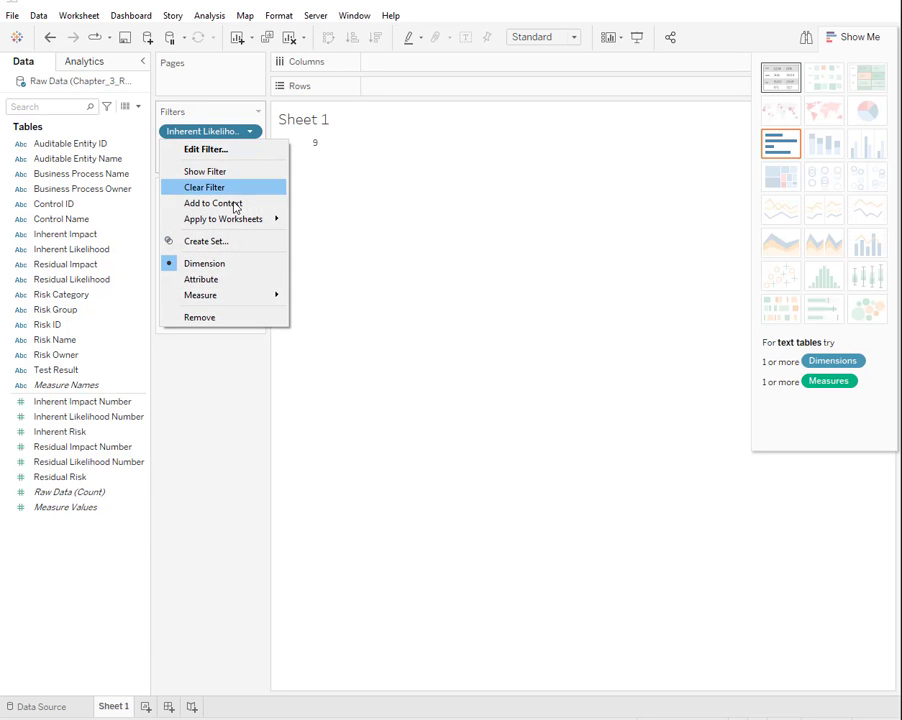
click(214, 150)
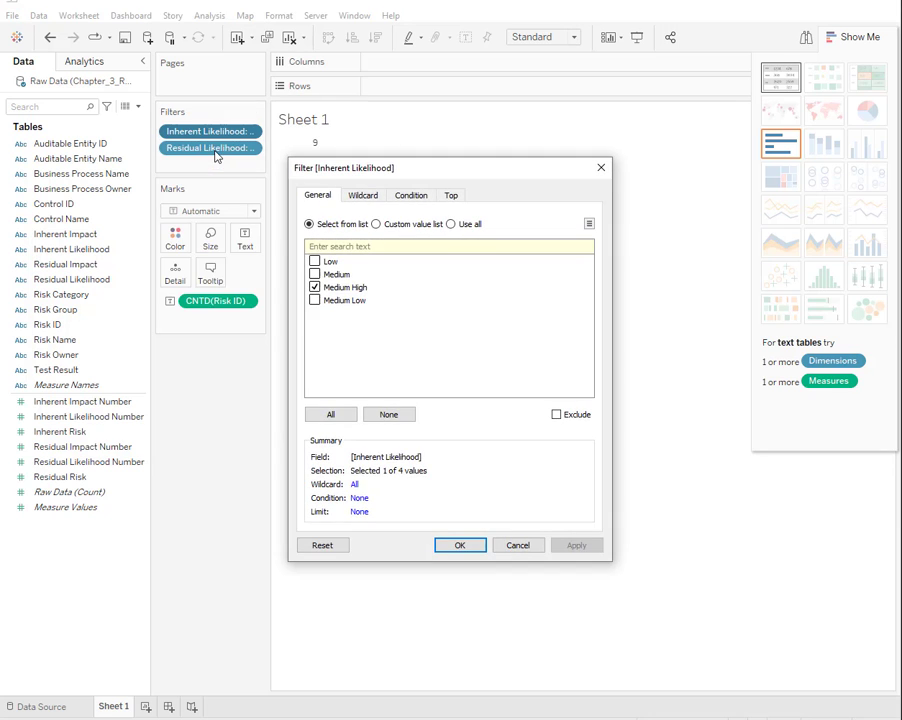
click(314, 288)
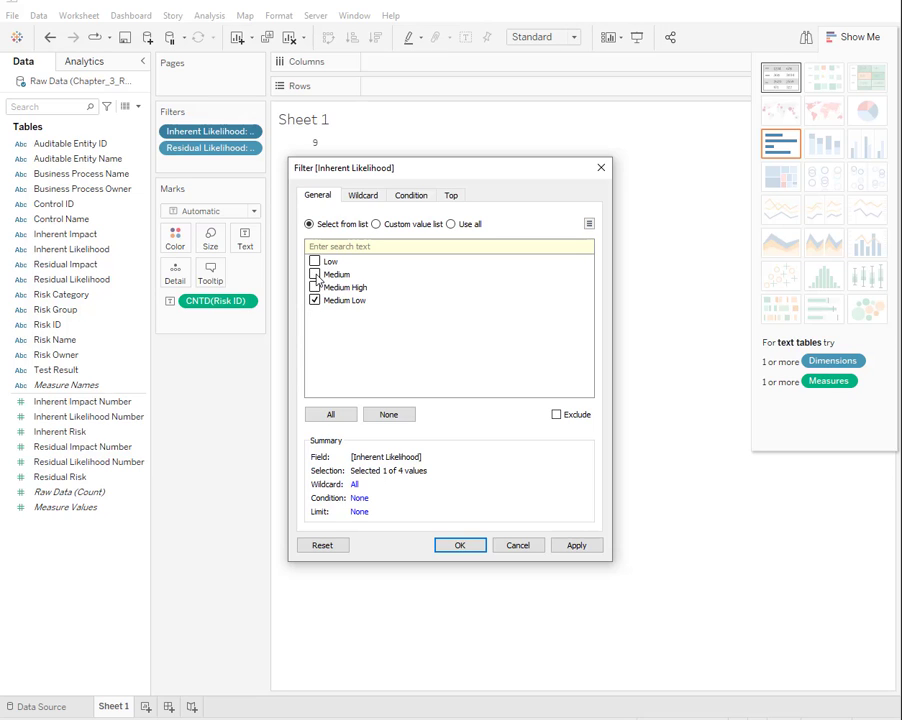
click(459, 547)
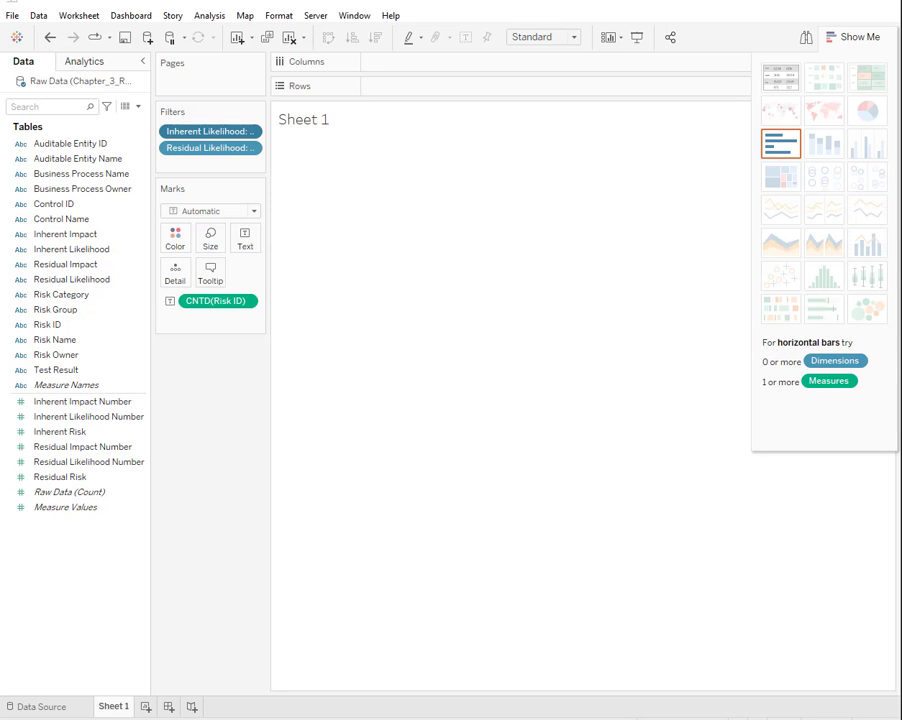
Change the Residual Likelihood filter to keep only Low.
click(249, 149)
click(210, 168)
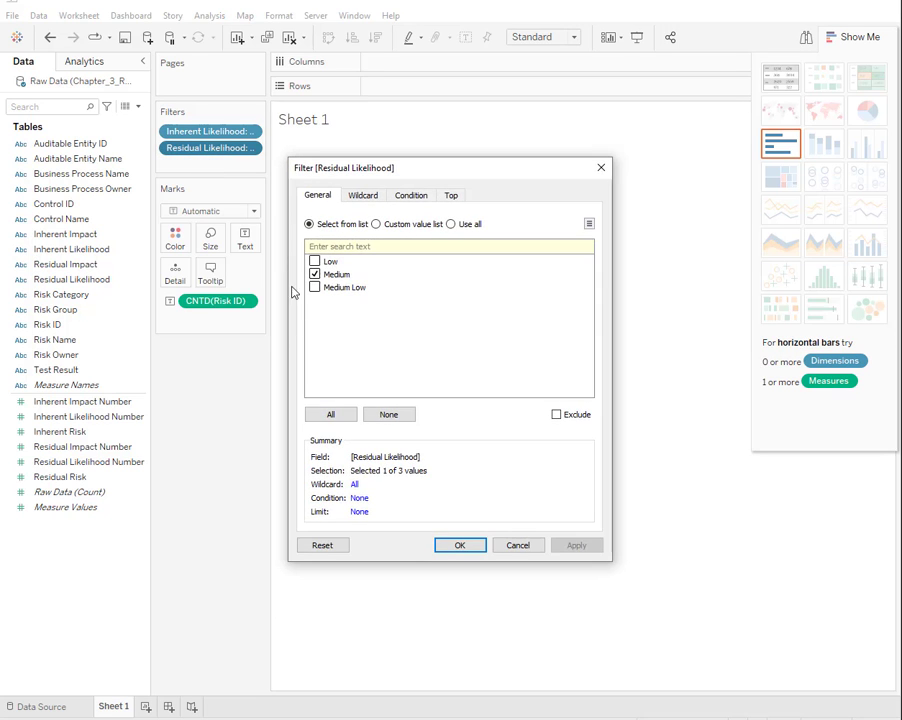
click(315, 261)
click(315, 274)
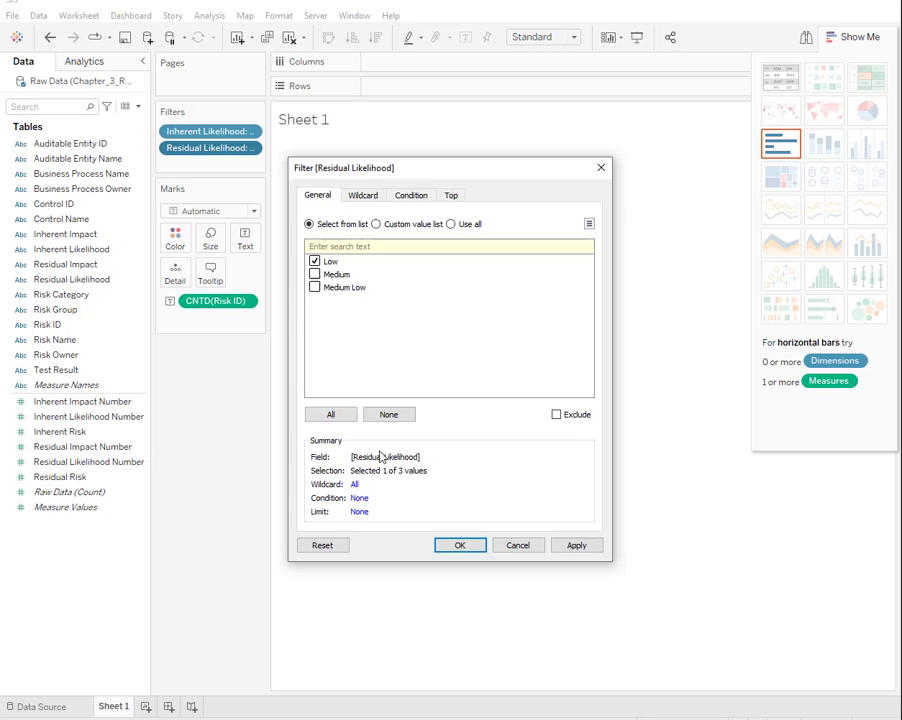
click(452, 545)
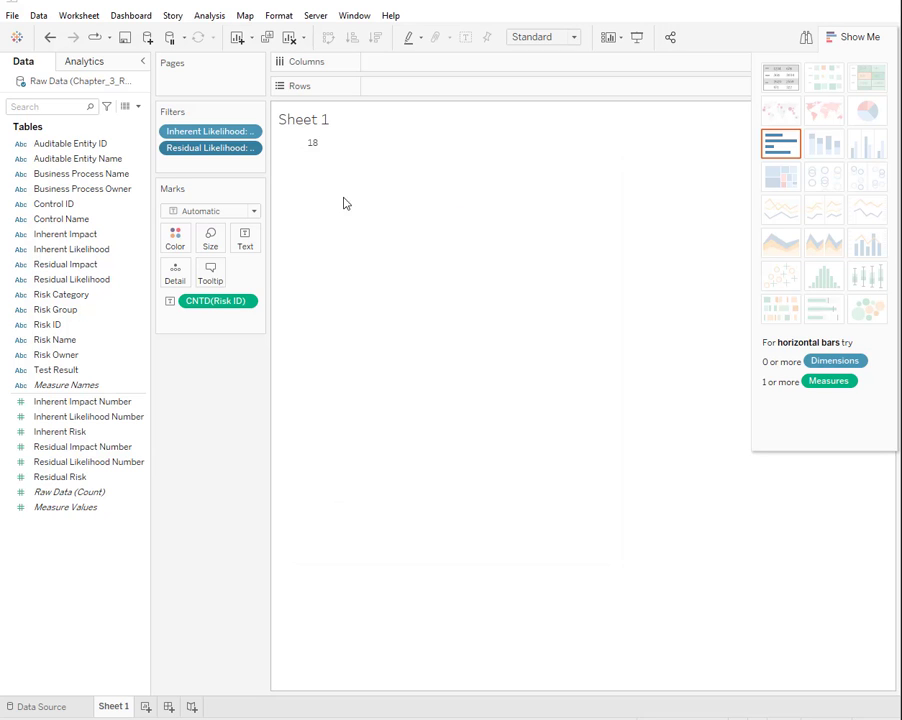
Consult question 6 in the Word document, then return to Tableau and clear Sheet 1.
key(alt+Tab)
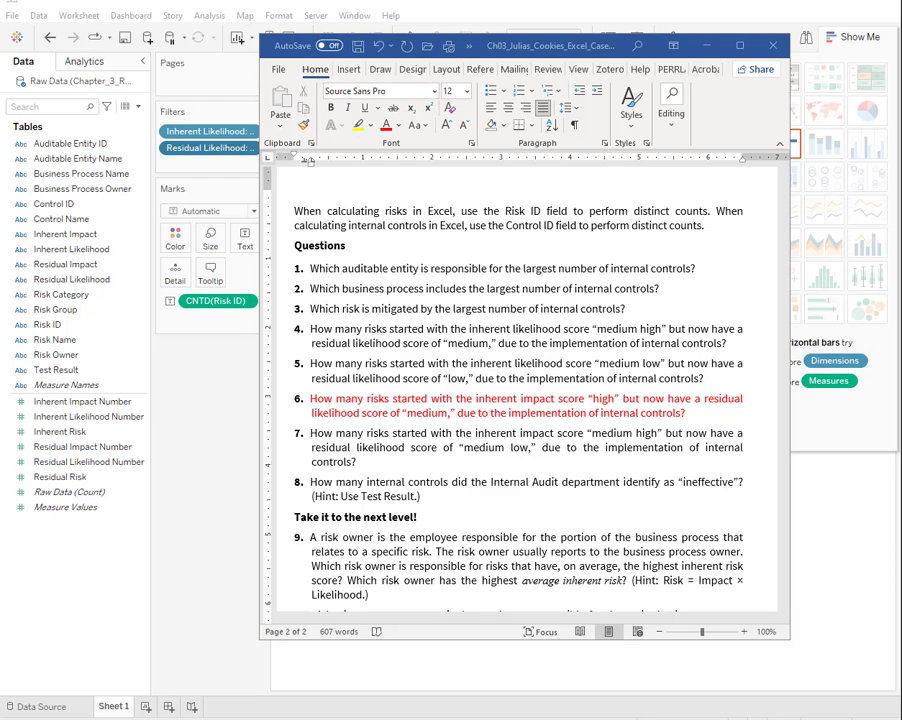
key(alt+Tab)
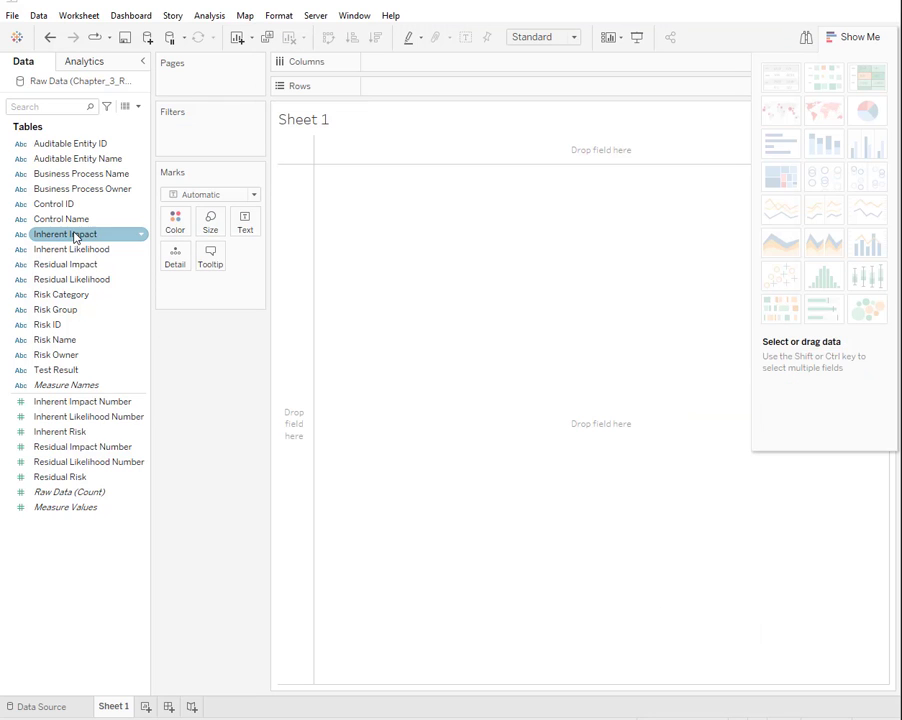
Add an Inherent Impact filter that keeps only High.
drag(68, 234, 207, 137)
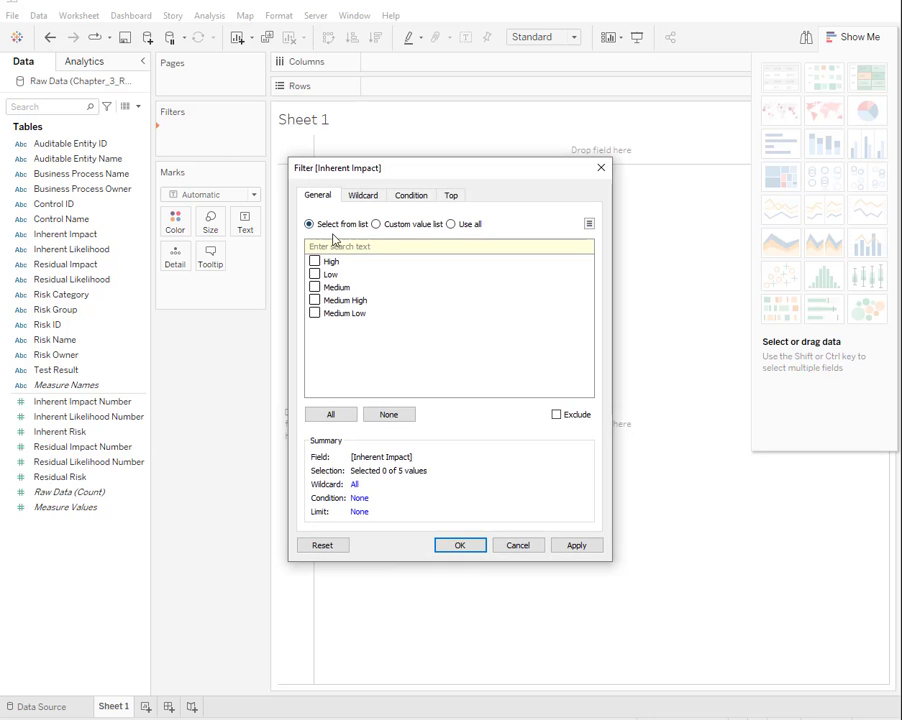
click(315, 261)
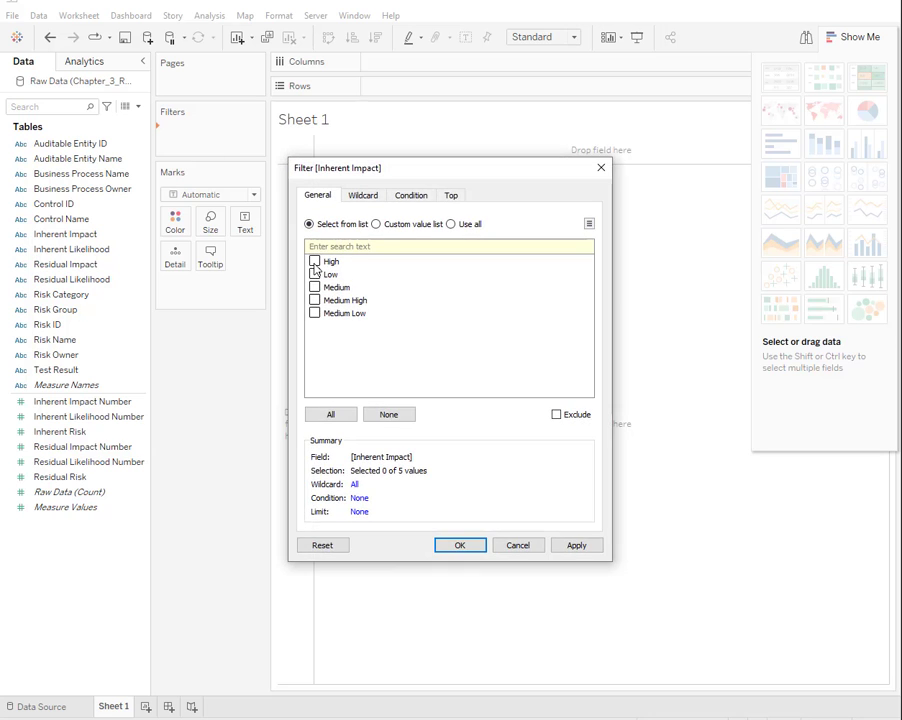
click(459, 545)
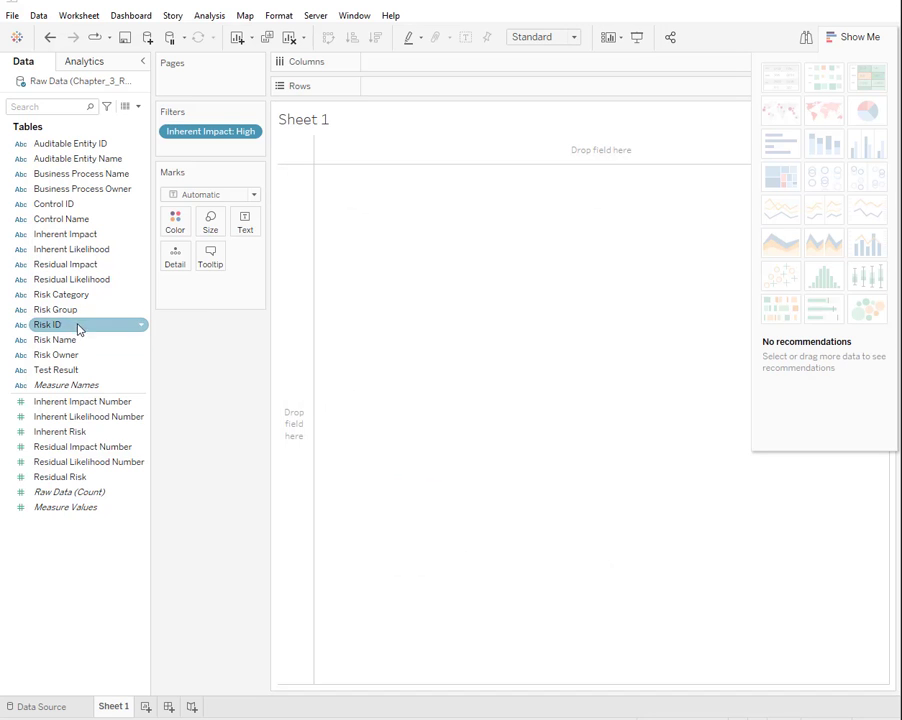
Filter Residual Likelihood to Medium and list the matching risks by placing Risk ID on the rows.
drag(72, 280, 214, 155)
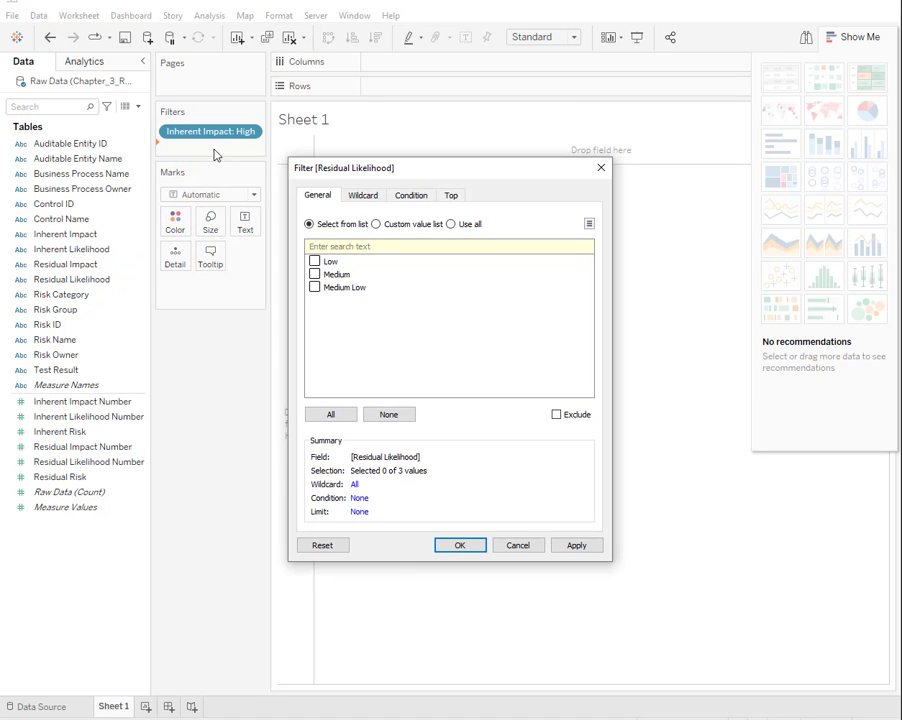
click(315, 274)
click(456, 548)
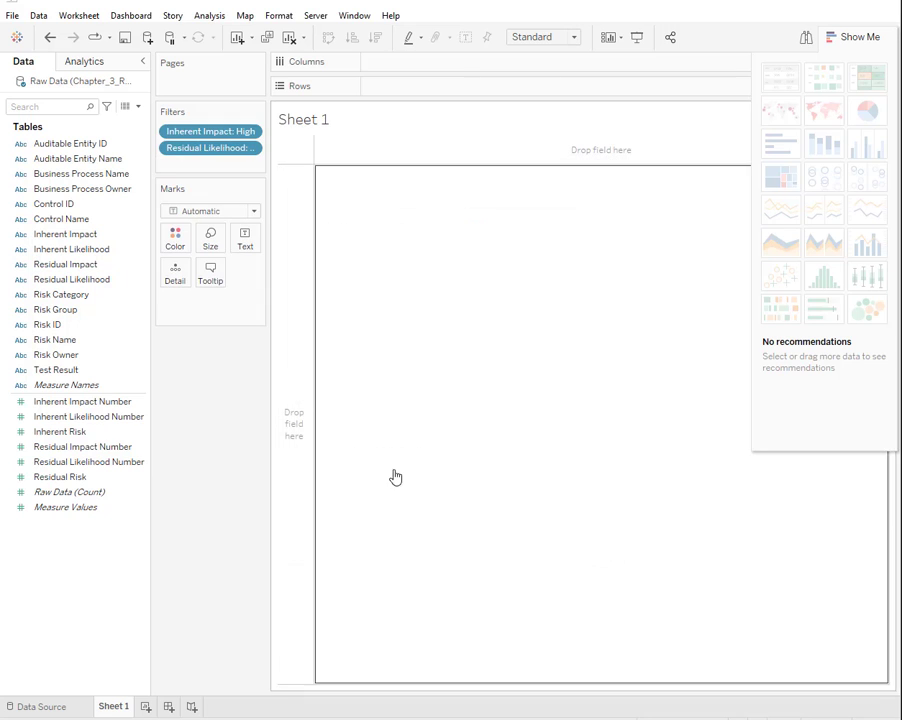
click(72, 322)
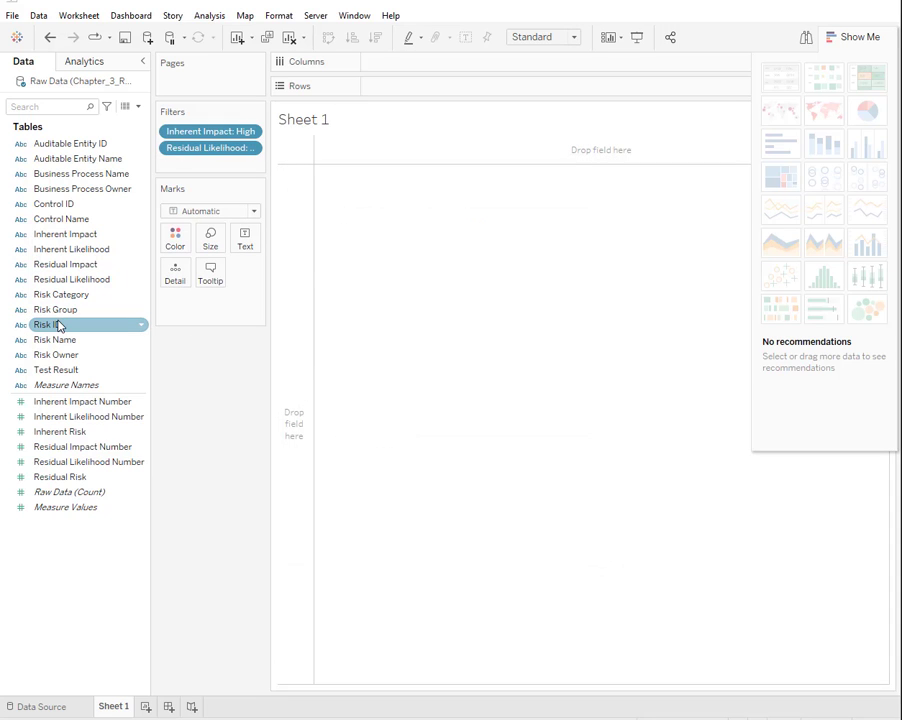
drag(59, 325, 401, 90)
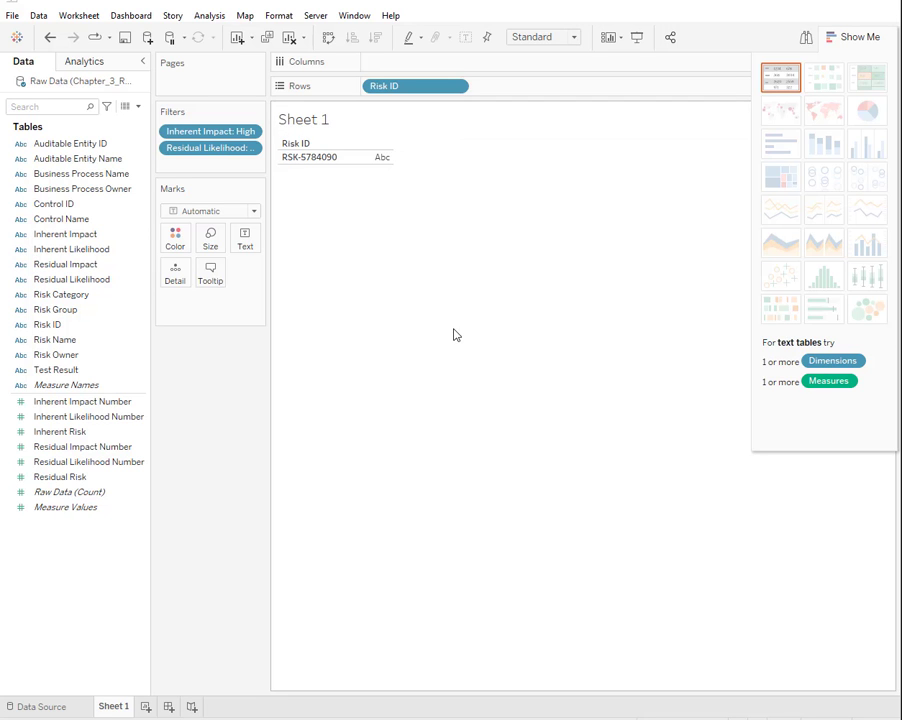
Consult question 7 in the Word document, then return to Tableau and change the Inherent Impact filter to keep only Medium High.
key(alt+Tab)
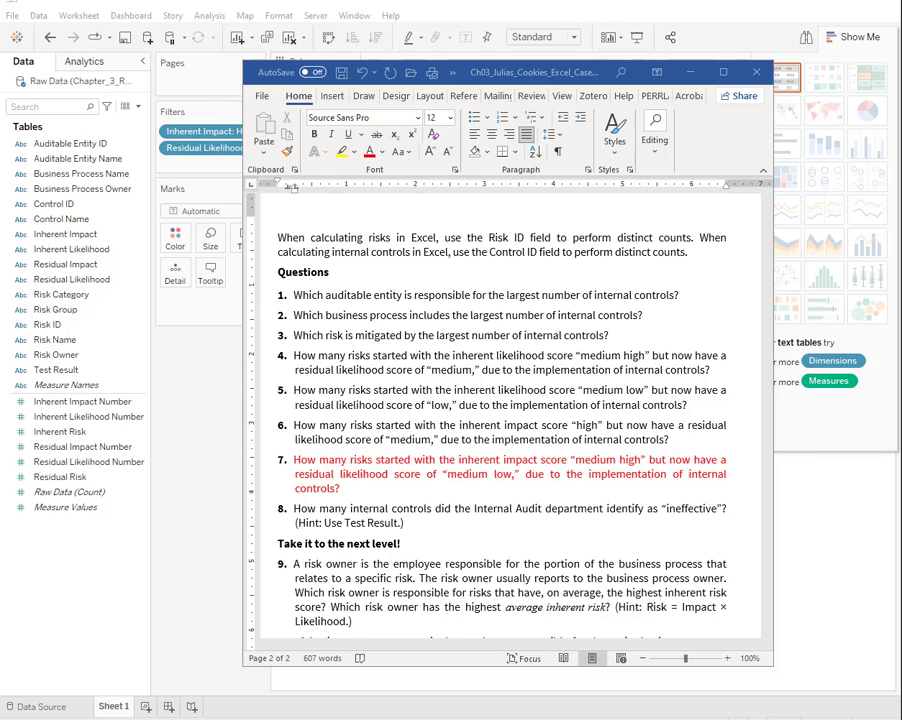
key(alt+Tab)
click(248, 132)
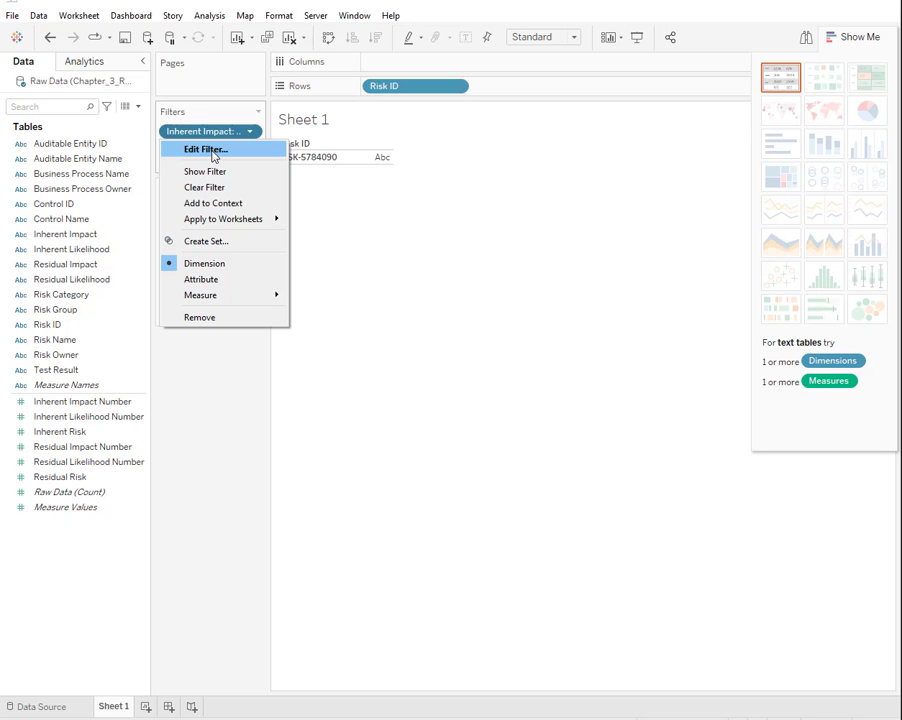
click(206, 150)
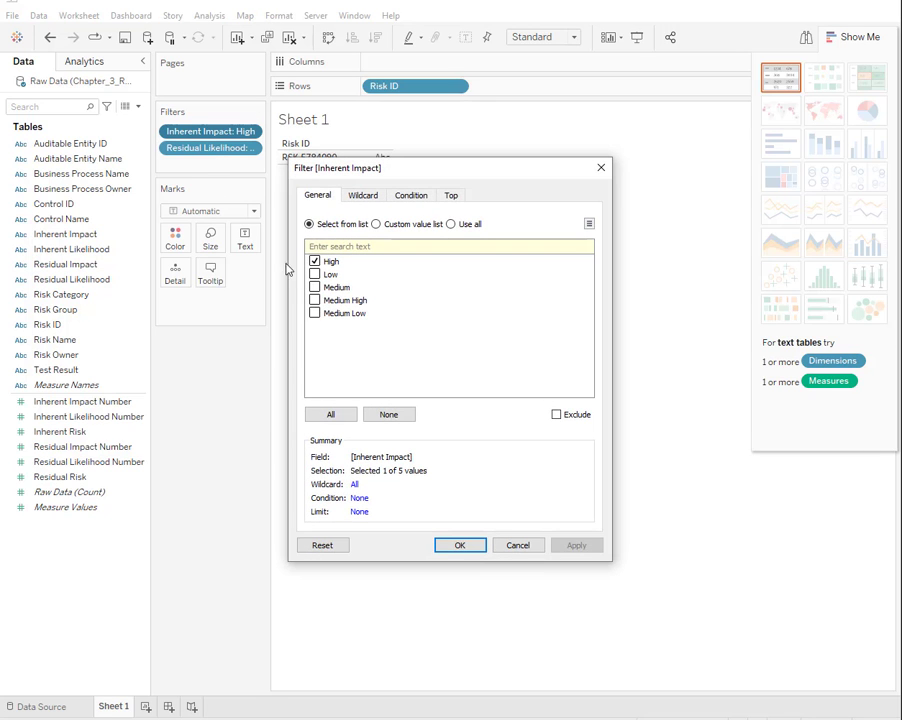
click(314, 261)
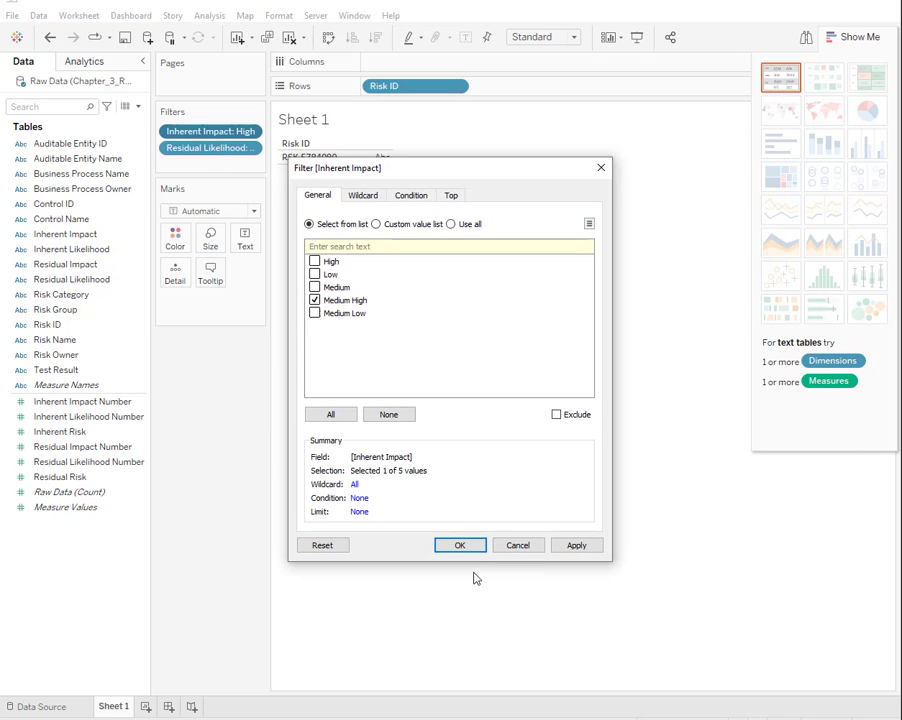
click(460, 545)
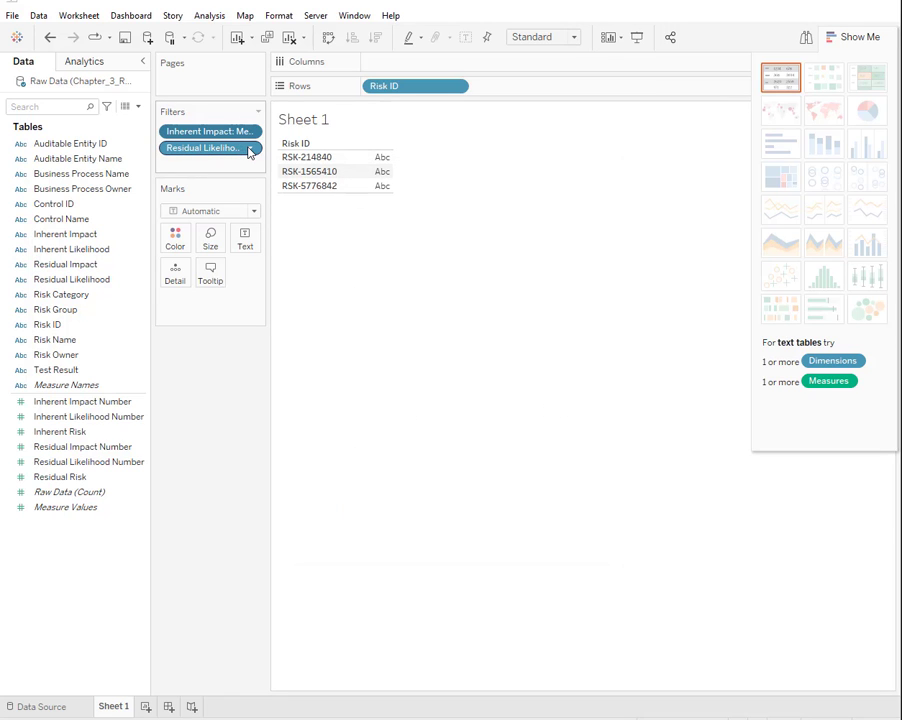
Change the Residual Likelihood filter to keep only Medium Low.
click(249, 148)
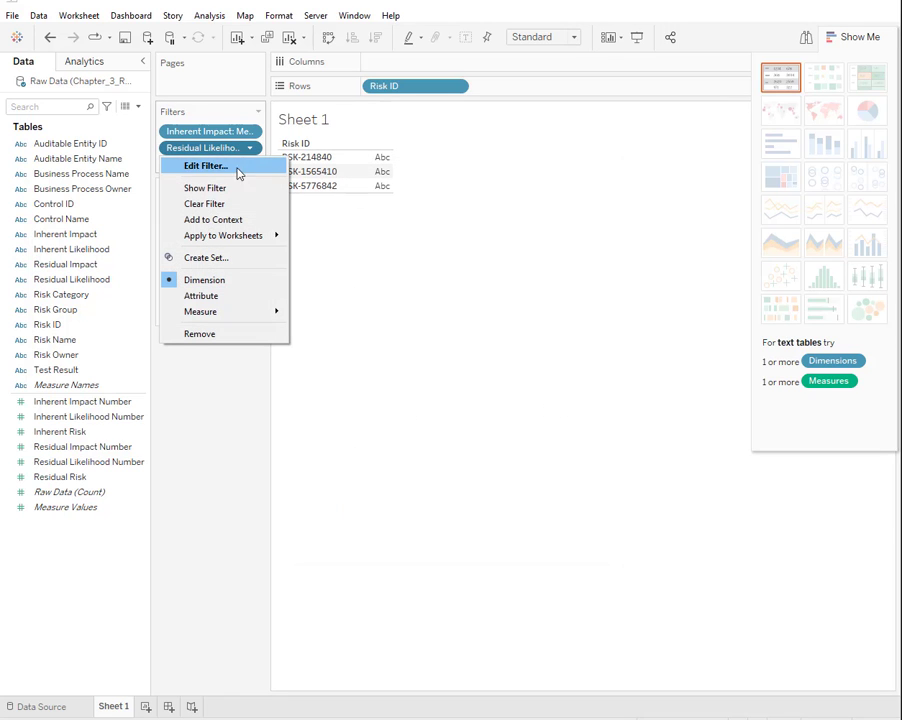
click(231, 166)
click(314, 287)
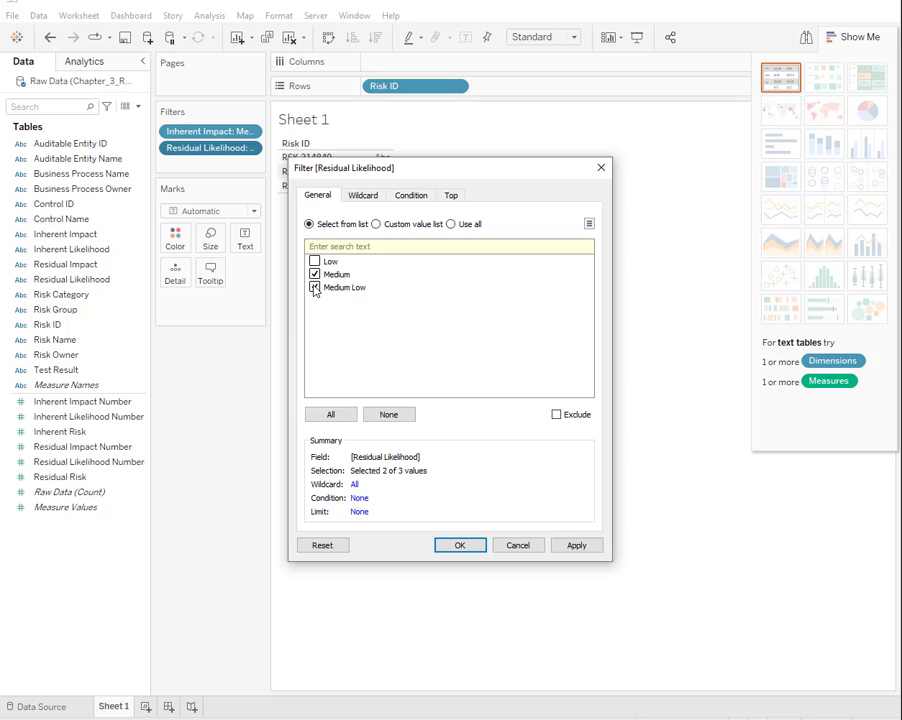
click(314, 274)
click(459, 545)
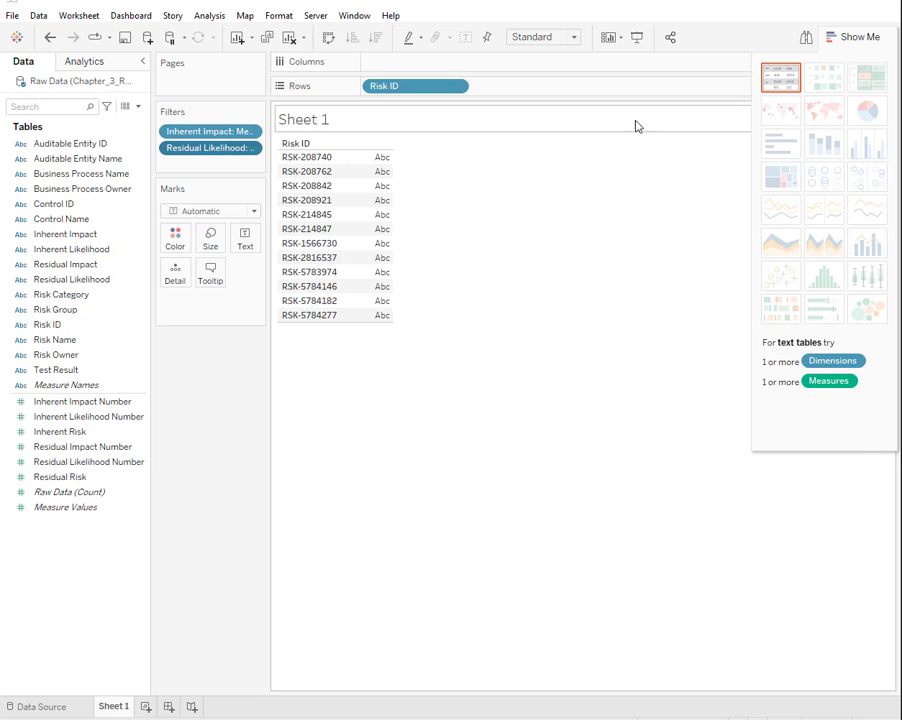
Convert Risk ID on the rows to a distinct count and show it as a text table.
click(456, 87)
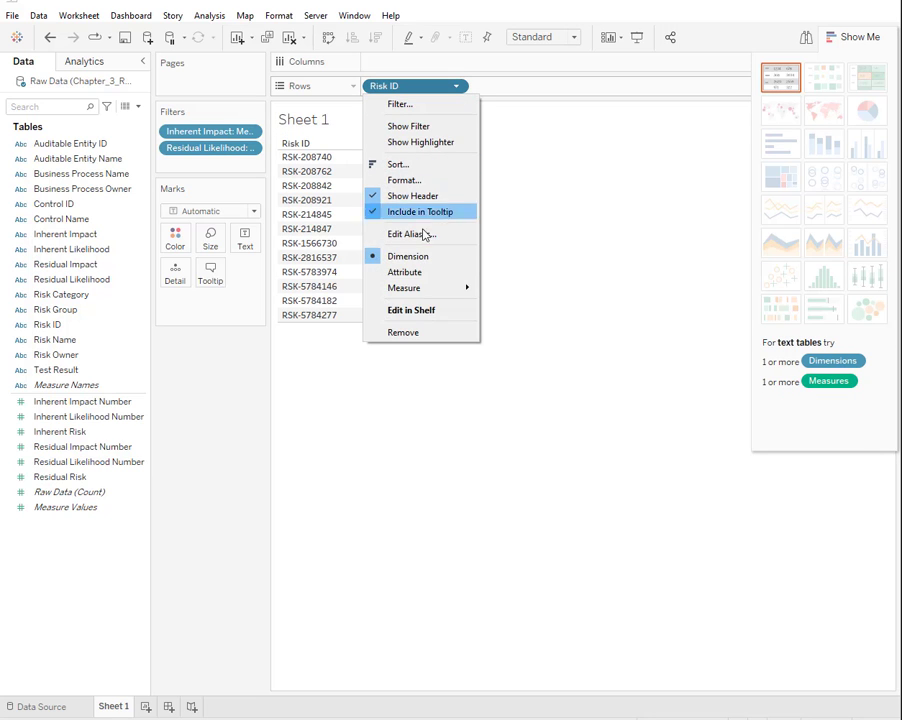
mouse_move(421, 290)
click(548, 393)
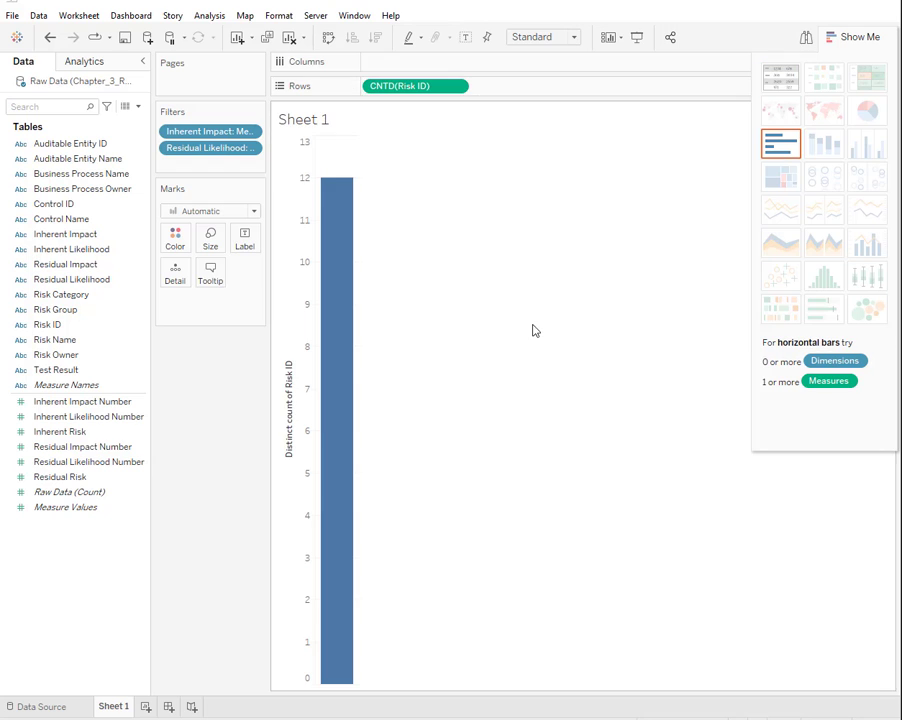
click(784, 82)
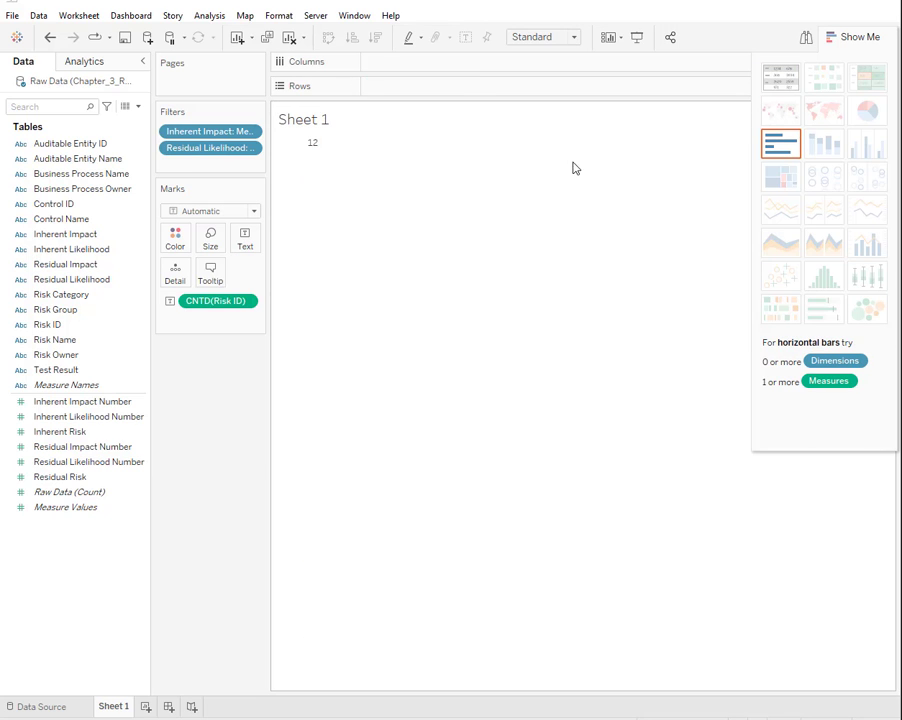
Consult question 8 in the Word document, then return to Tableau and clear Sheet 1.
key(alt+Tab)
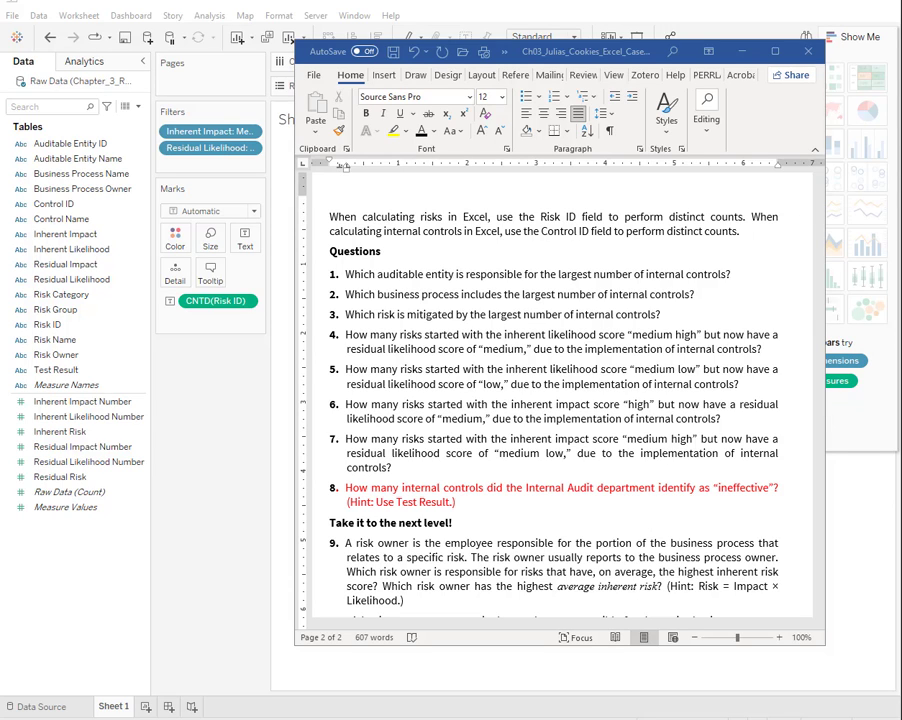
click(742, 51)
click(289, 38)
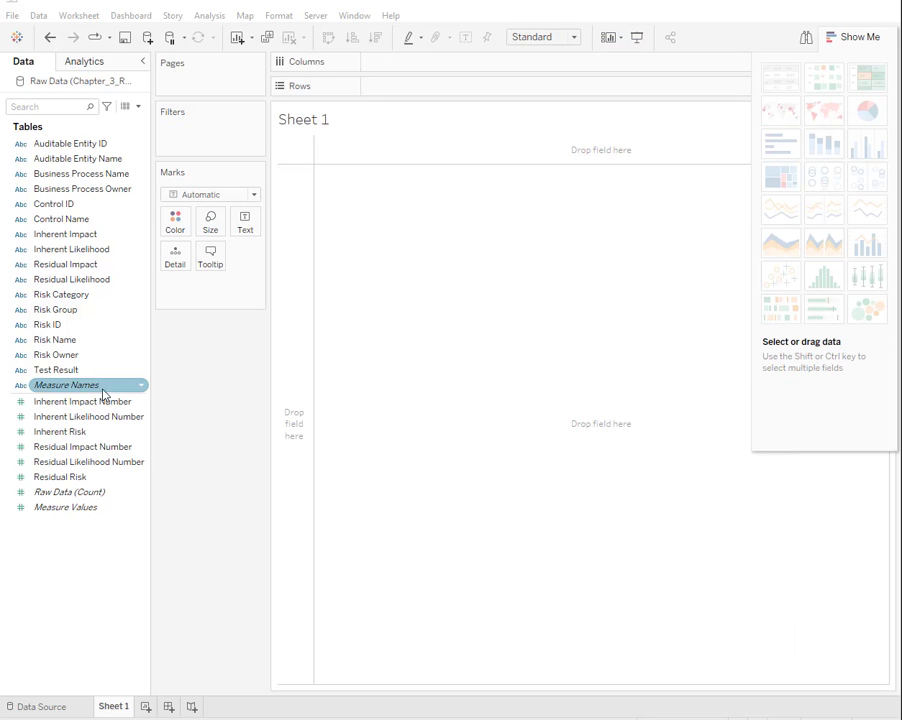
Place Test Result on the rows and add Control ID to the view to list the controls under each result.
click(64, 372)
drag(64, 375, 408, 90)
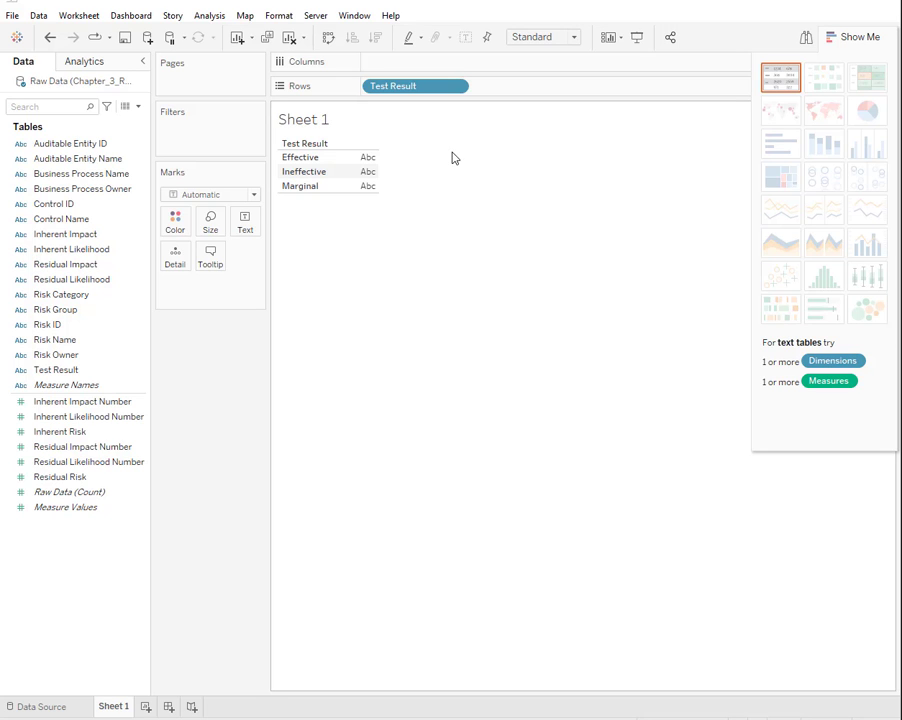
click(36, 206)
drag(53, 207, 380, 184)
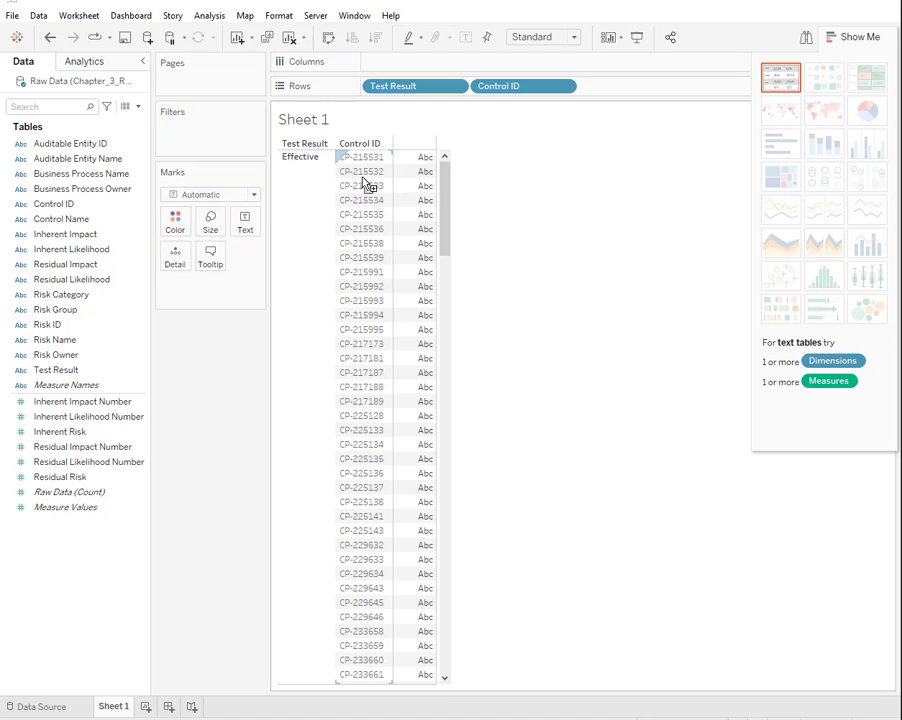
Convert Control ID to a distinct count and display the counts per Test Result as a text table.
click(565, 87)
mouse_move(555, 287)
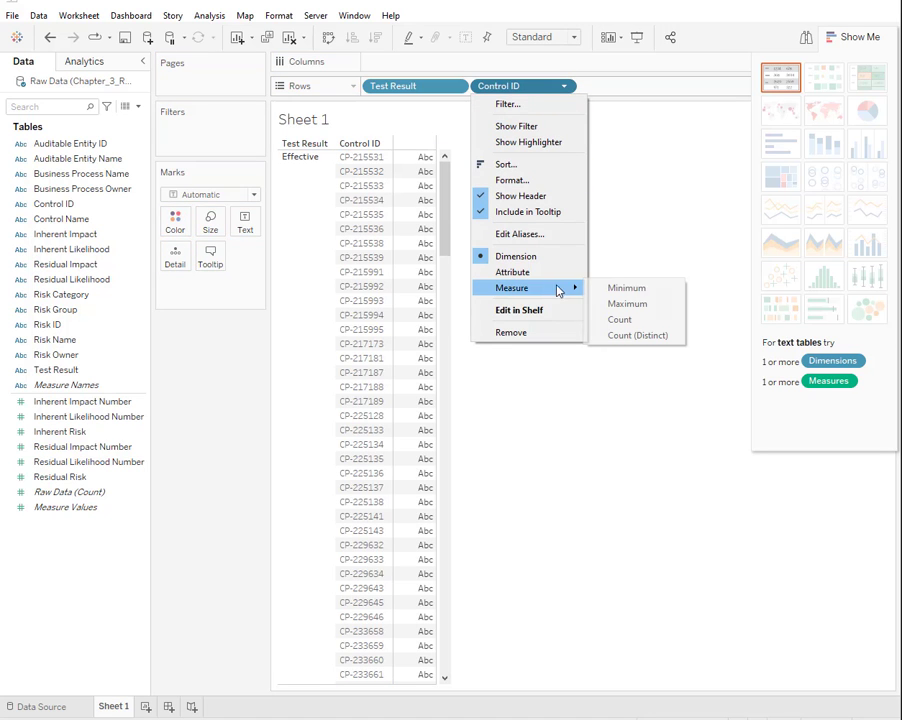
click(637, 336)
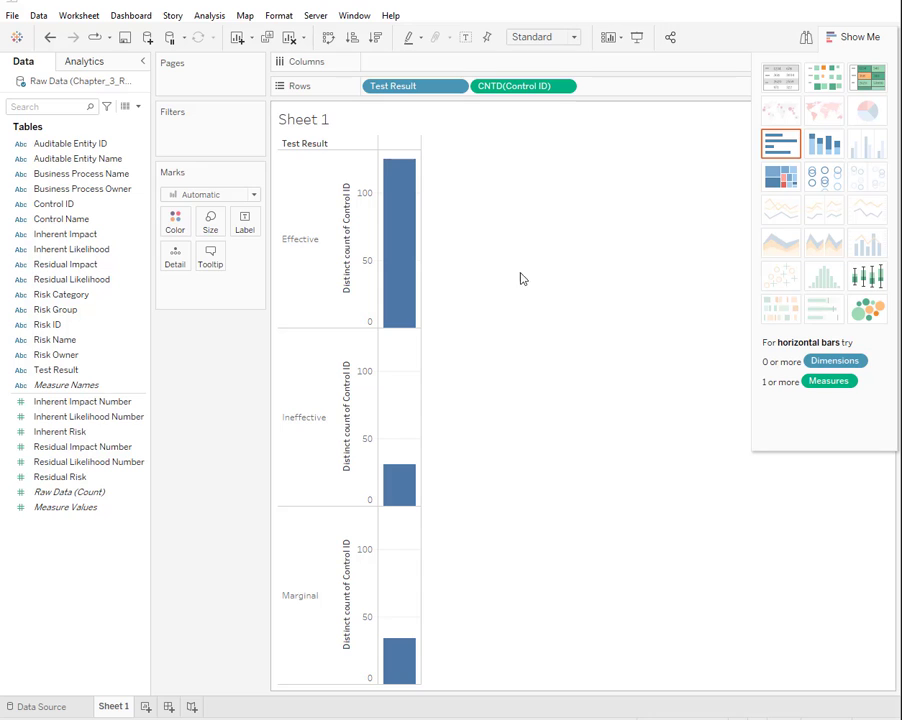
click(781, 77)
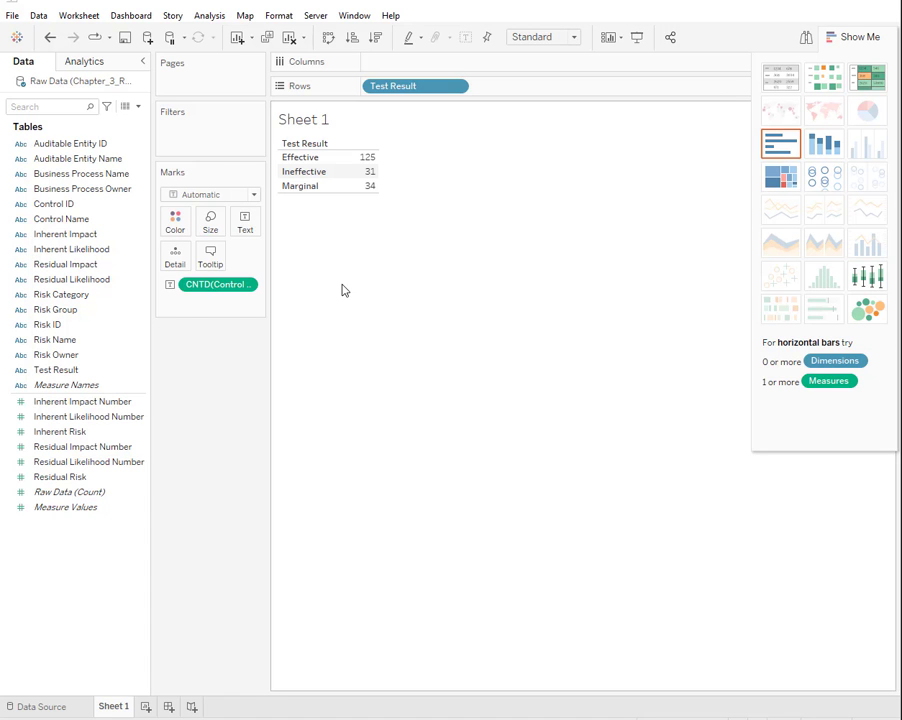
Consult question 9 in the Word document, then clear Sheet 1 in Tableau and tabulate Inherent Risk by Risk Owner.
key(alt+Tab)
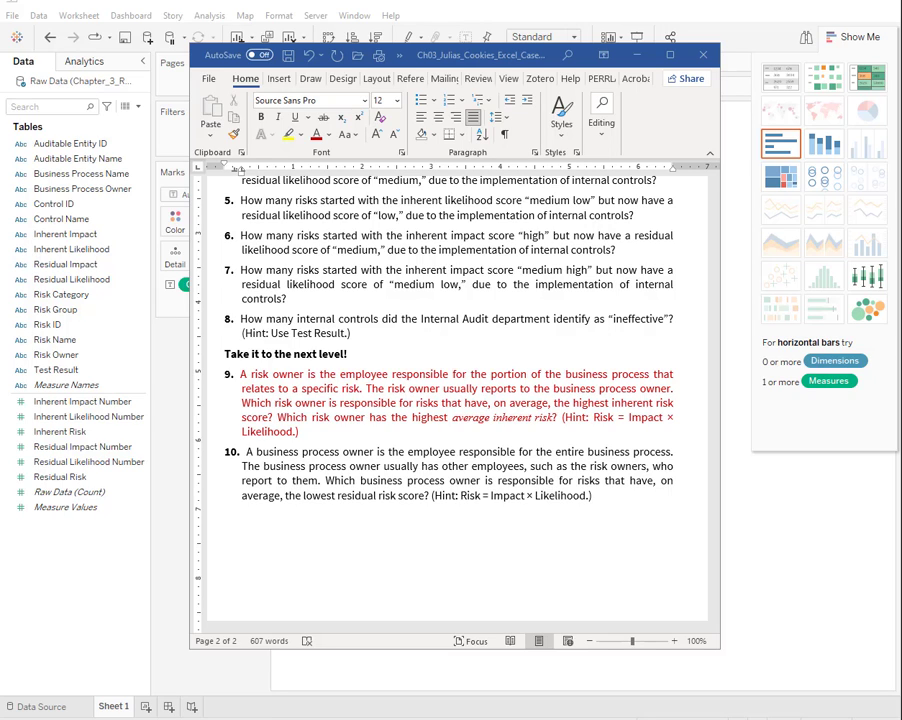
key(alt+Tab)
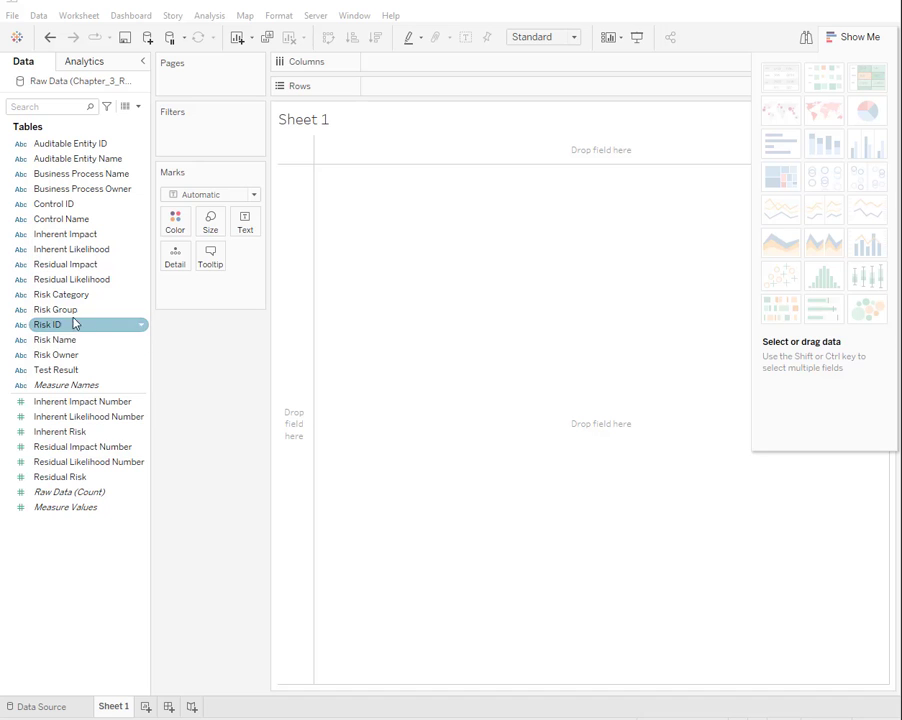
drag(67, 353, 410, 89)
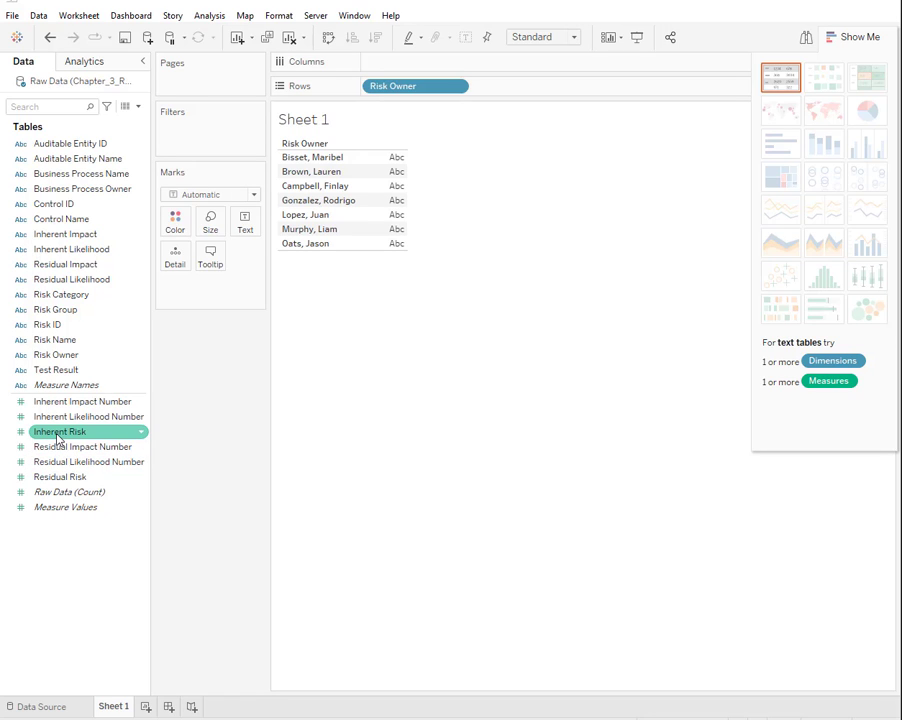
drag(58, 438, 388, 209)
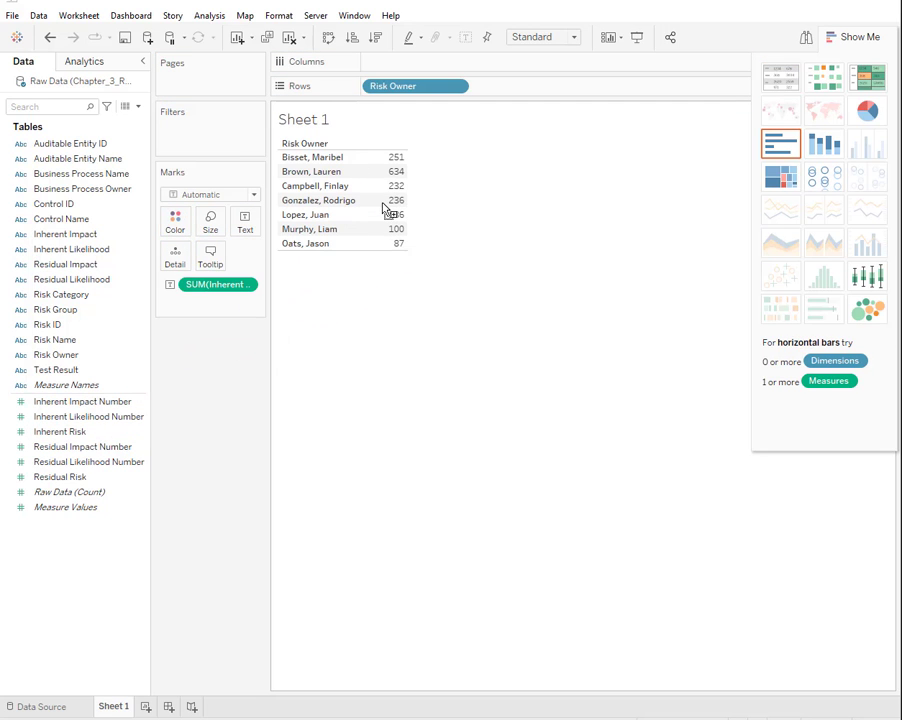
Aggregate Inherent Risk as an average and sort the risk owners in descending order.
click(457, 87)
click(246, 284)
click(246, 284)
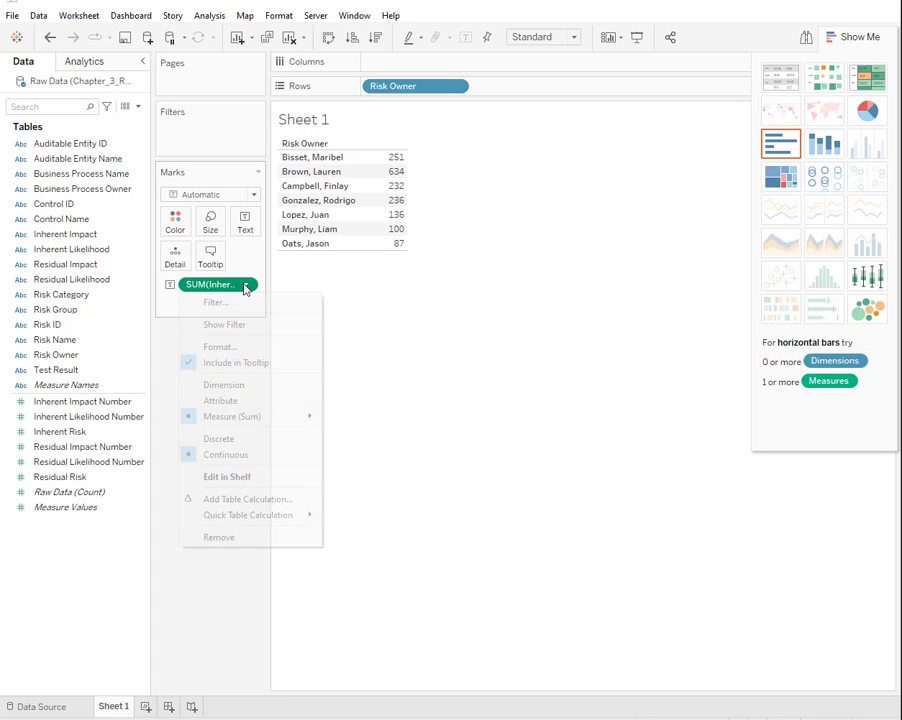
mouse_move(266, 417)
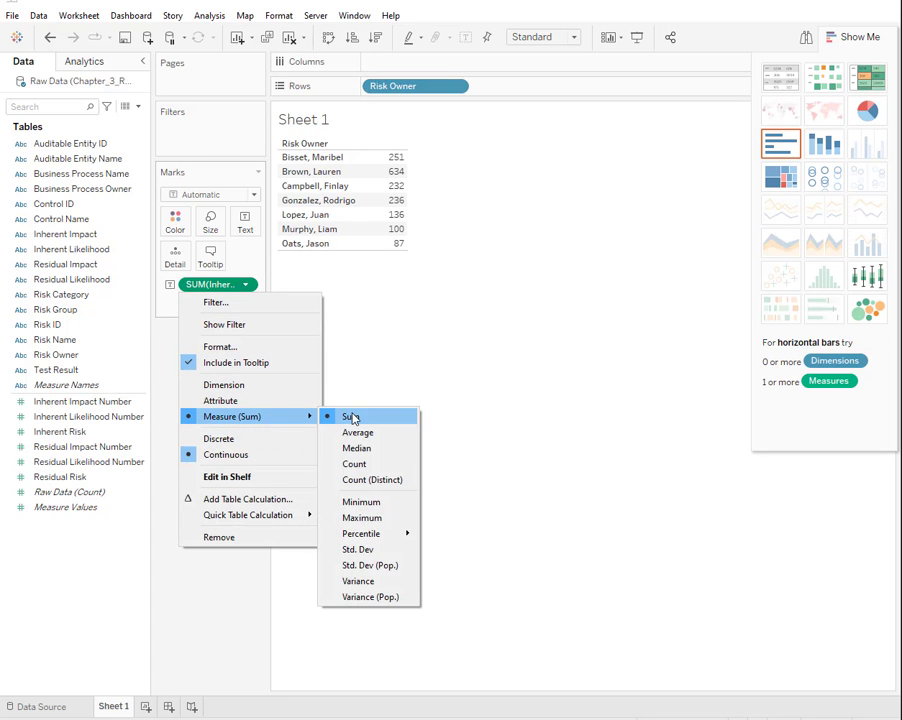
click(358, 433)
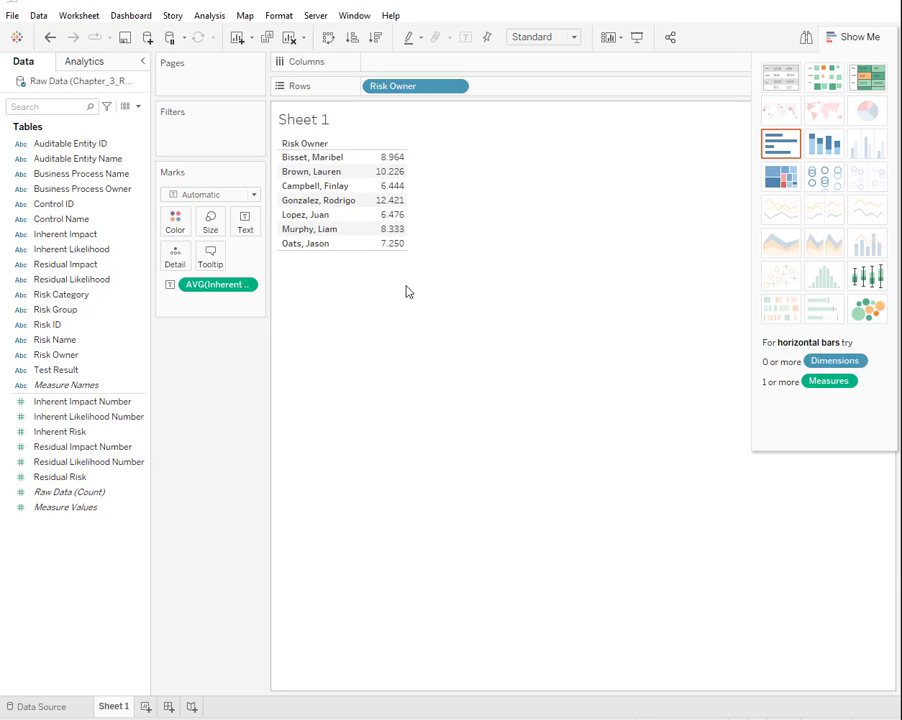
click(374, 38)
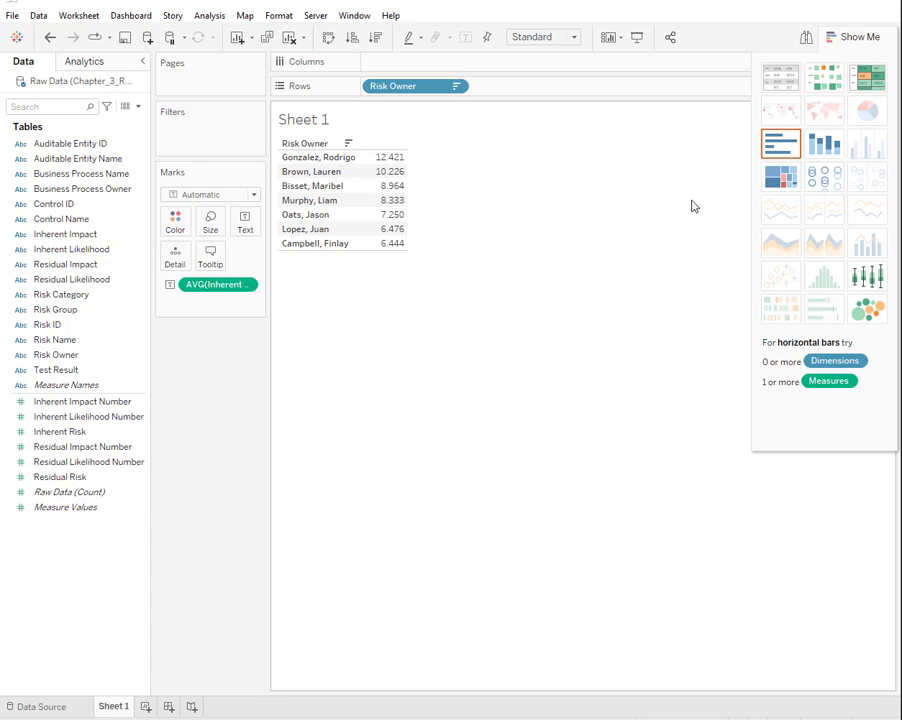
Consult question 10 in the Word document, then clear Sheet 1 in Tableau and tabulate Residual Risk by Business Process Owner.
key(alt+Tab)
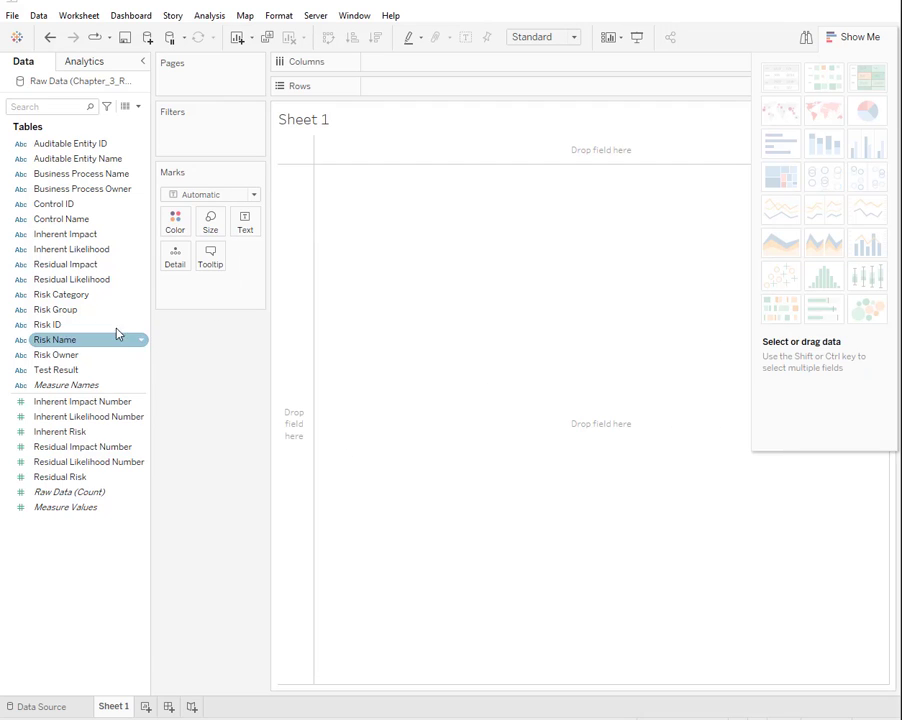
drag(92, 196, 433, 93)
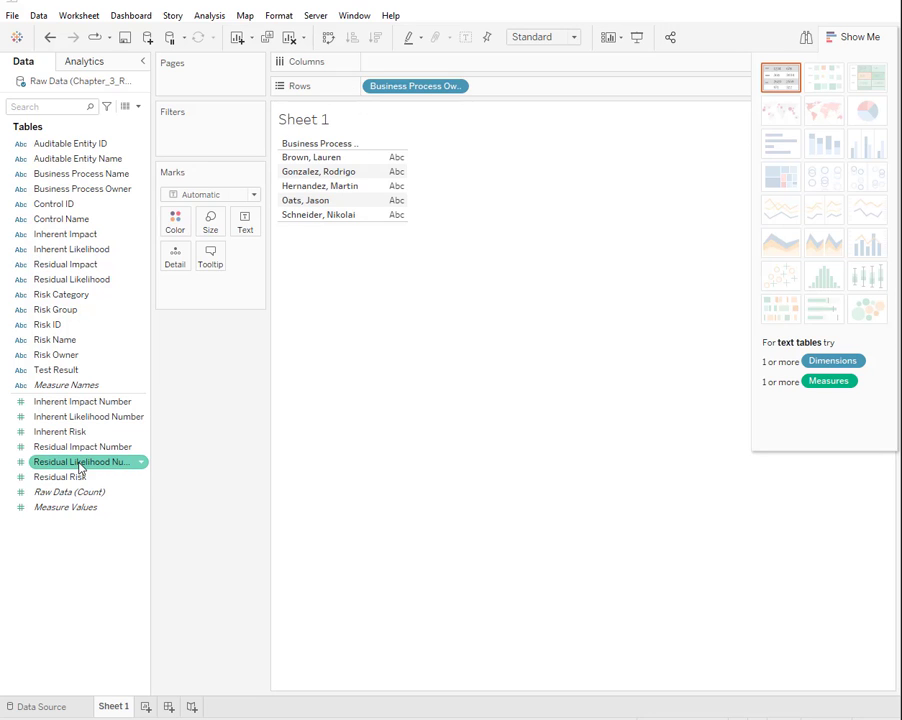
drag(75, 482, 398, 203)
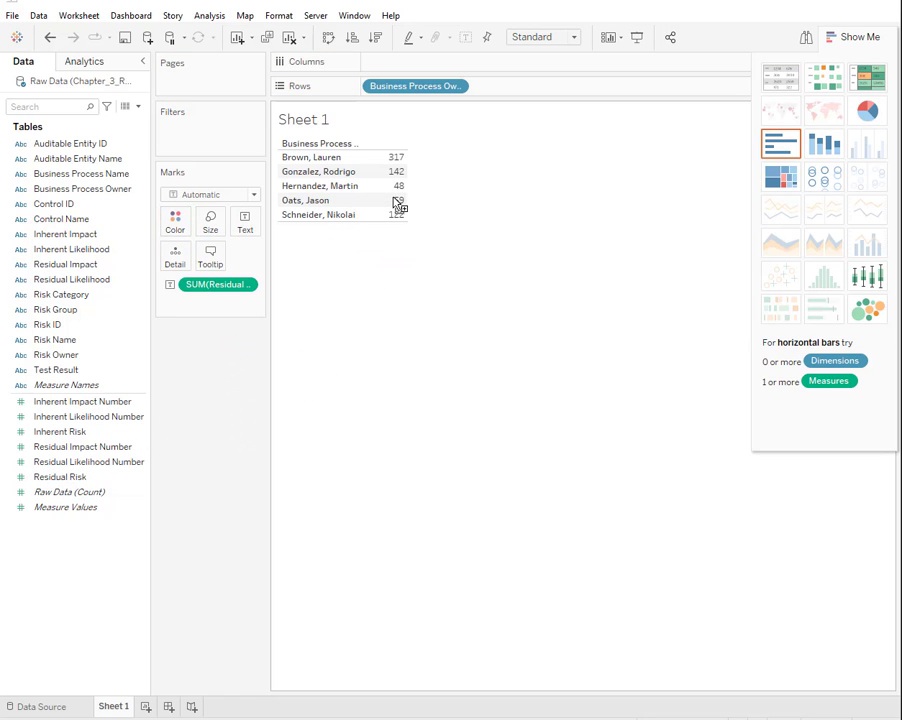
Aggregate Residual Risk as an average and sort the business process owners in ascending order.
click(250, 285)
mouse_move(306, 414)
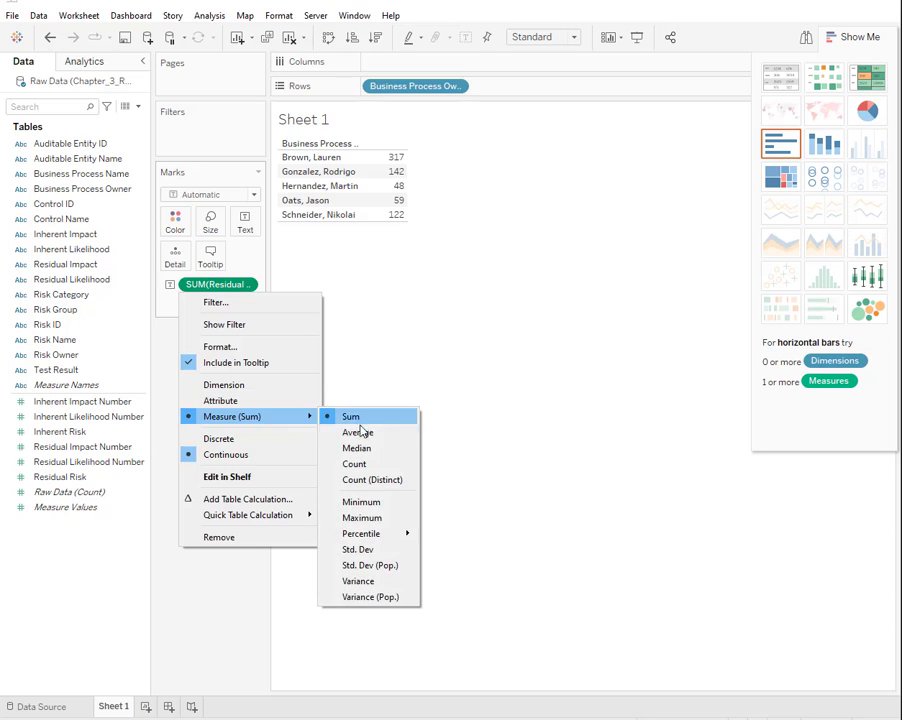
click(358, 435)
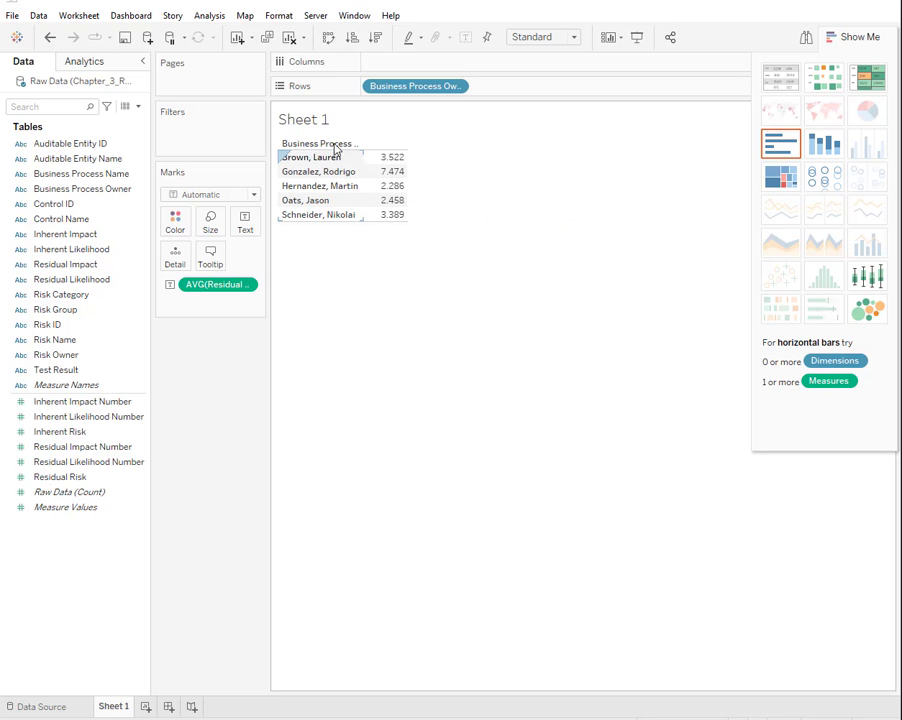
click(353, 42)
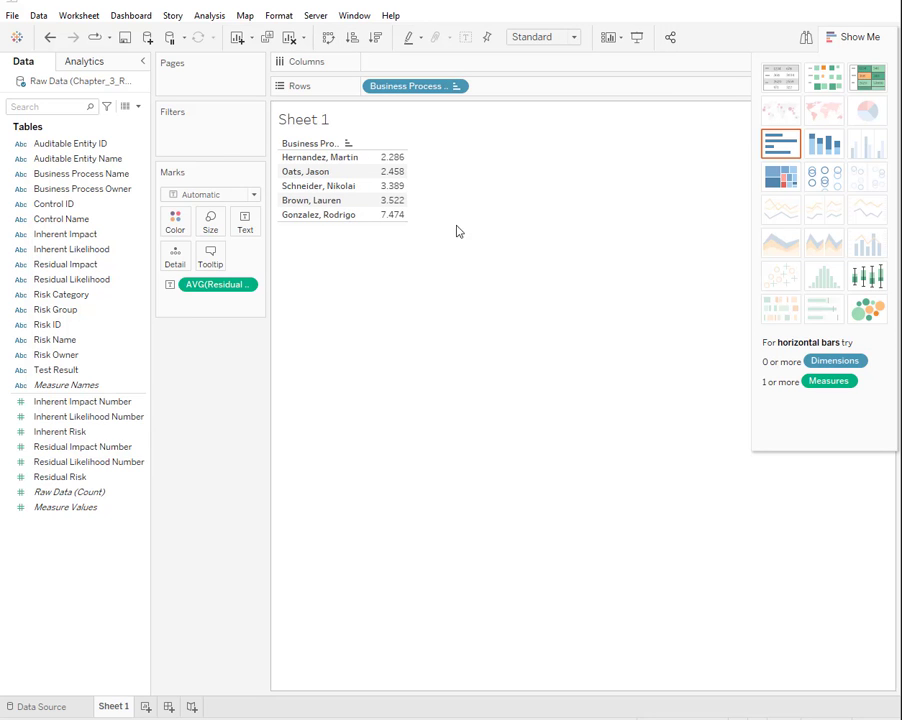